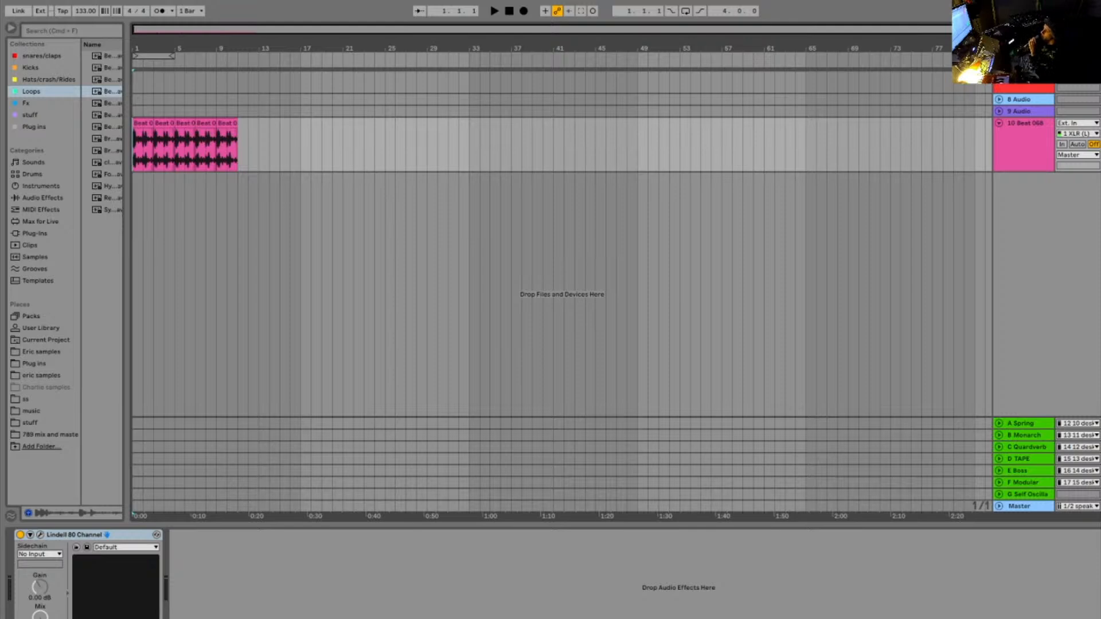
Play the opening bars of the Beat 068 loop on track 10
left_click_drag(153, 144, 133, 143)
key("space")
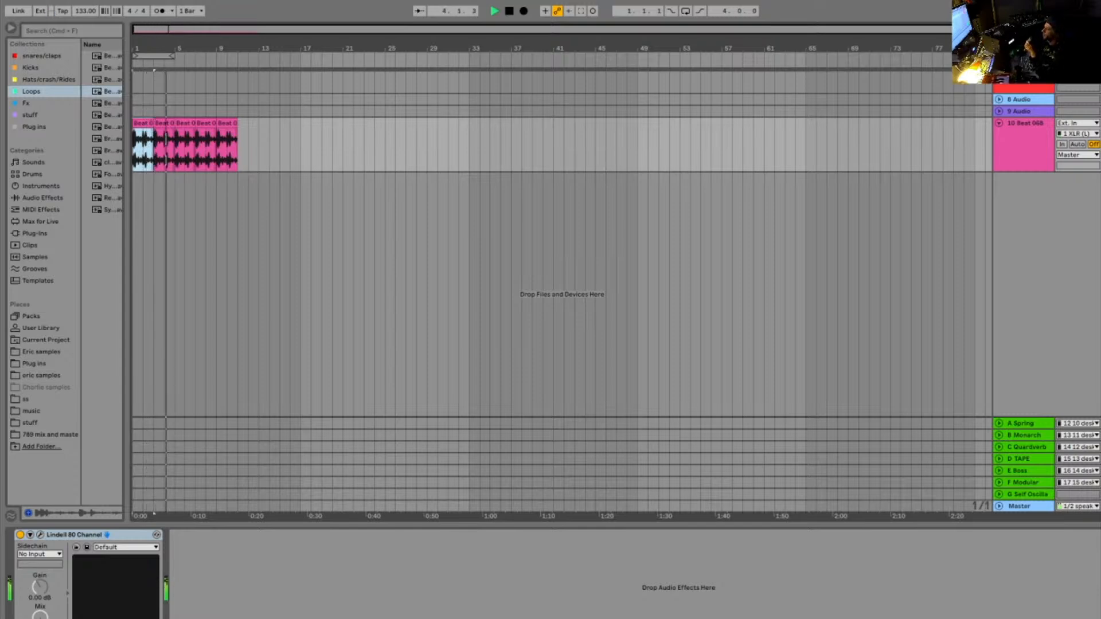
key("space")
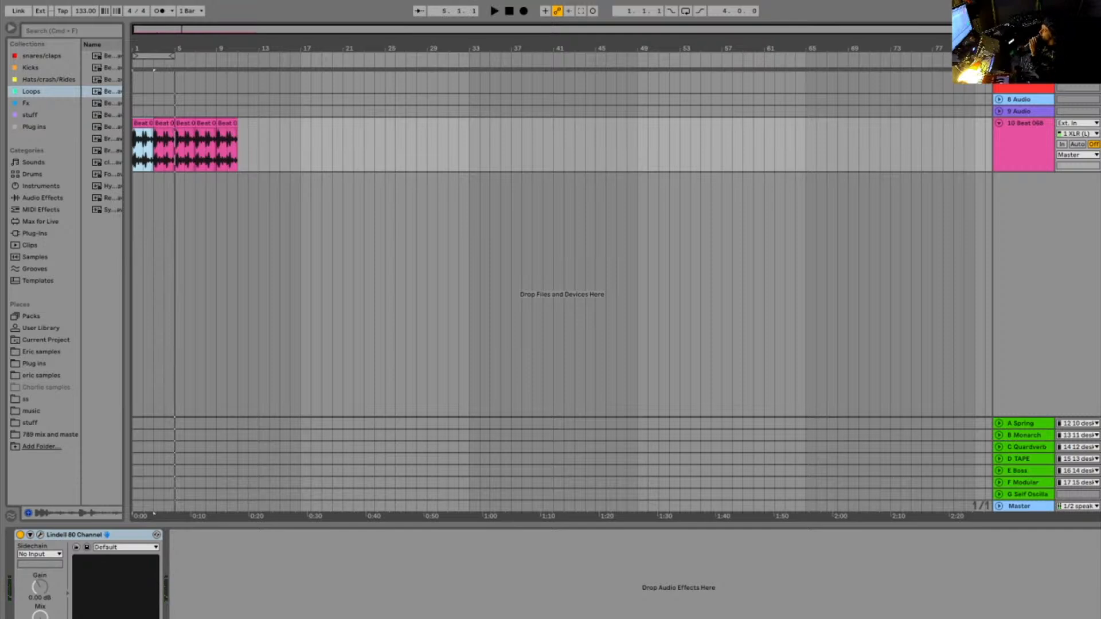
Add a new audio track below the Beat 068 track and set its input to Resampling
left_click(1025, 143)
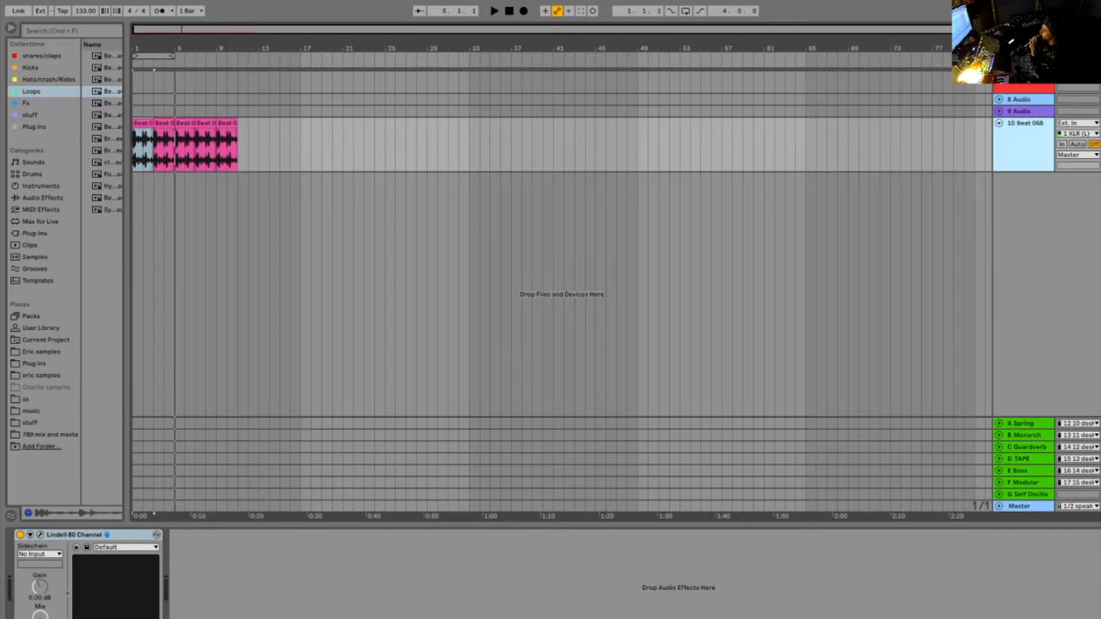
key("super+t")
left_click(1079, 178)
left_click(1079, 190)
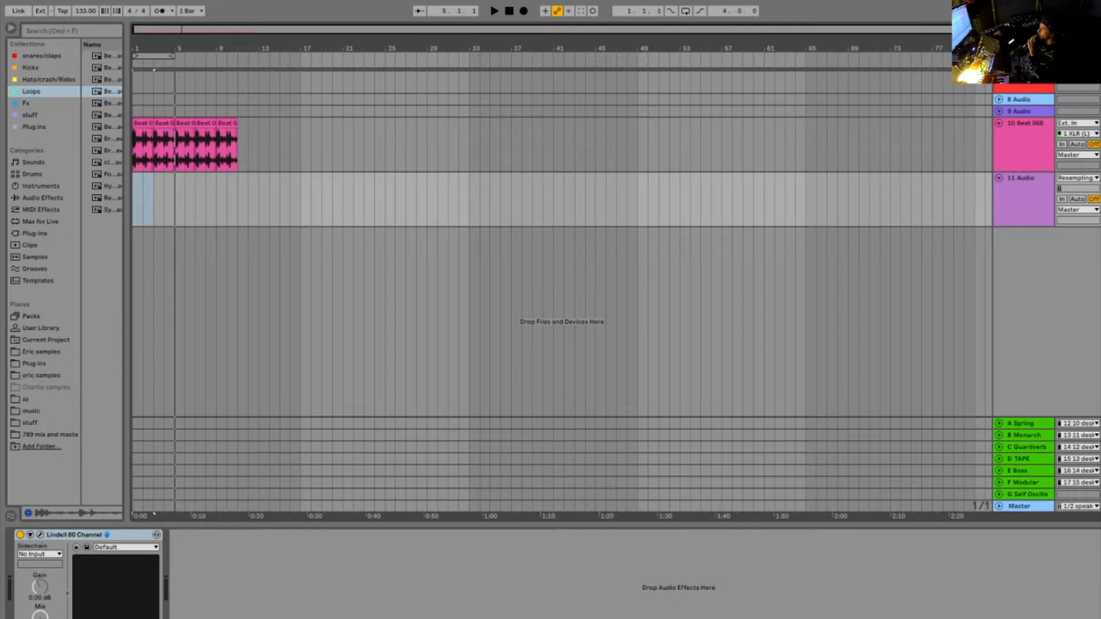
Record the beat from the start onto track 11 while sweeping the tempo between about 115 and 149 BPM, and undo the last tempo change
left_click(509, 11)
left_click(509, 11)
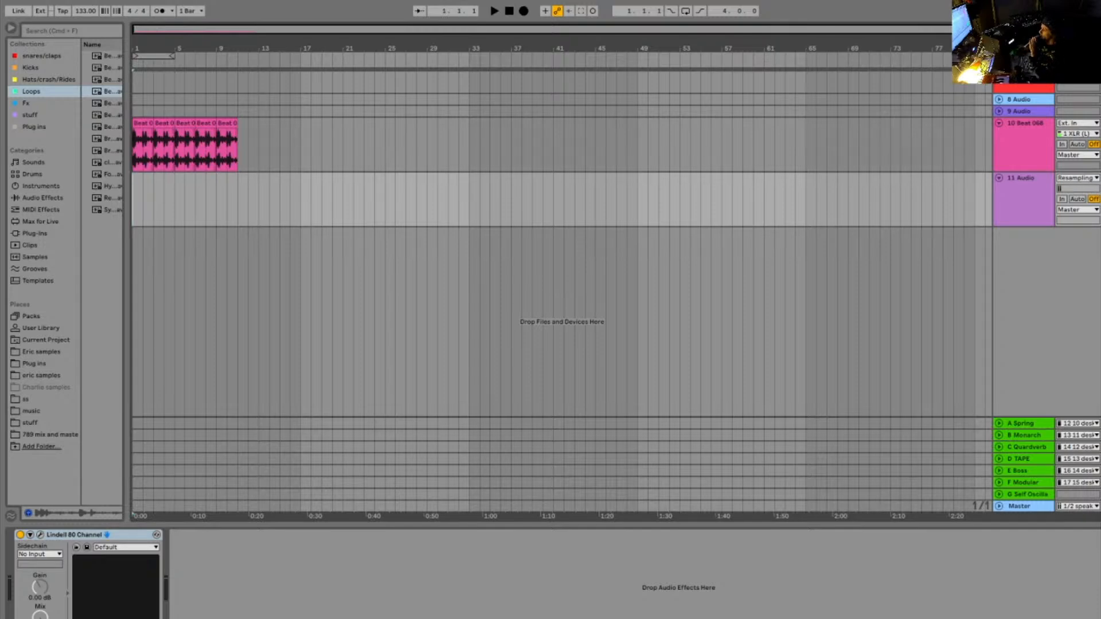
key("F9")
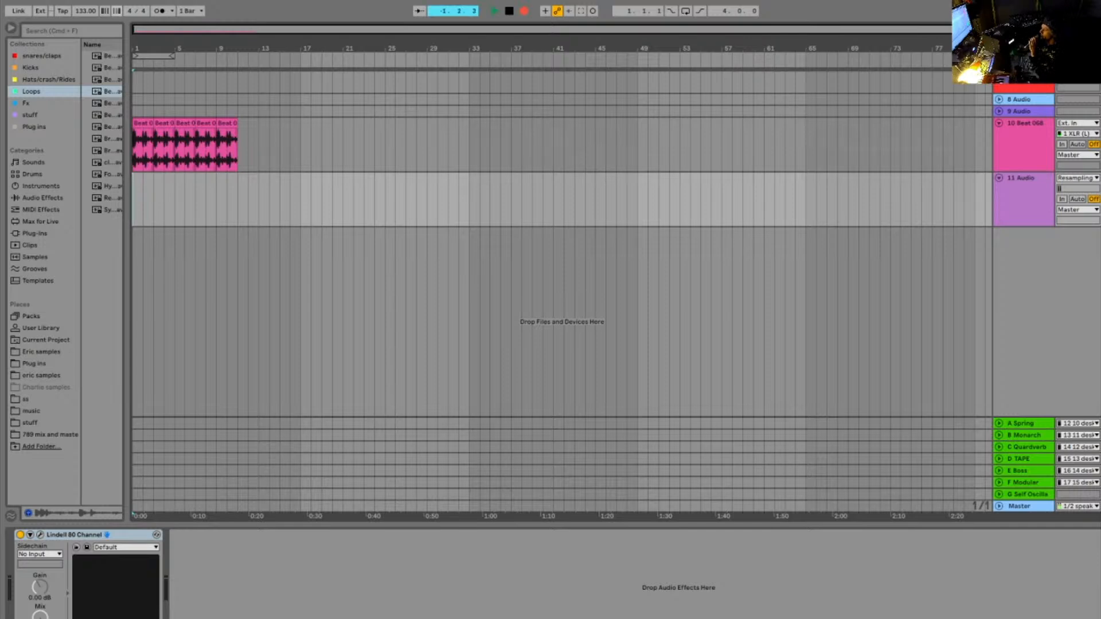
left_click_drag(85, 11, 85, 78)
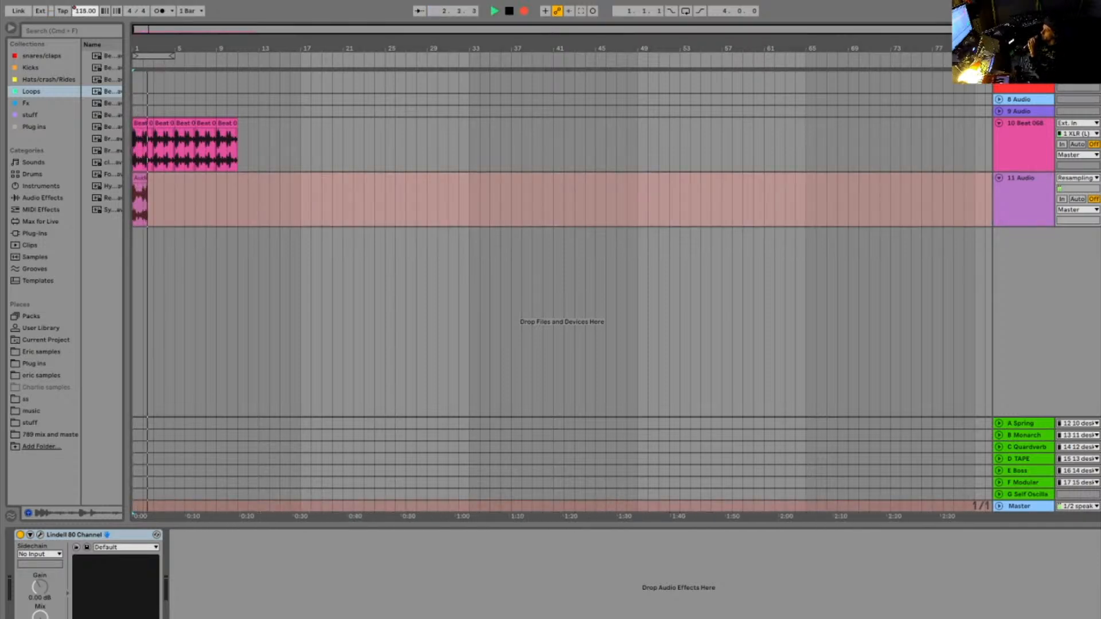
left_click_drag(86, 10, 86, 229)
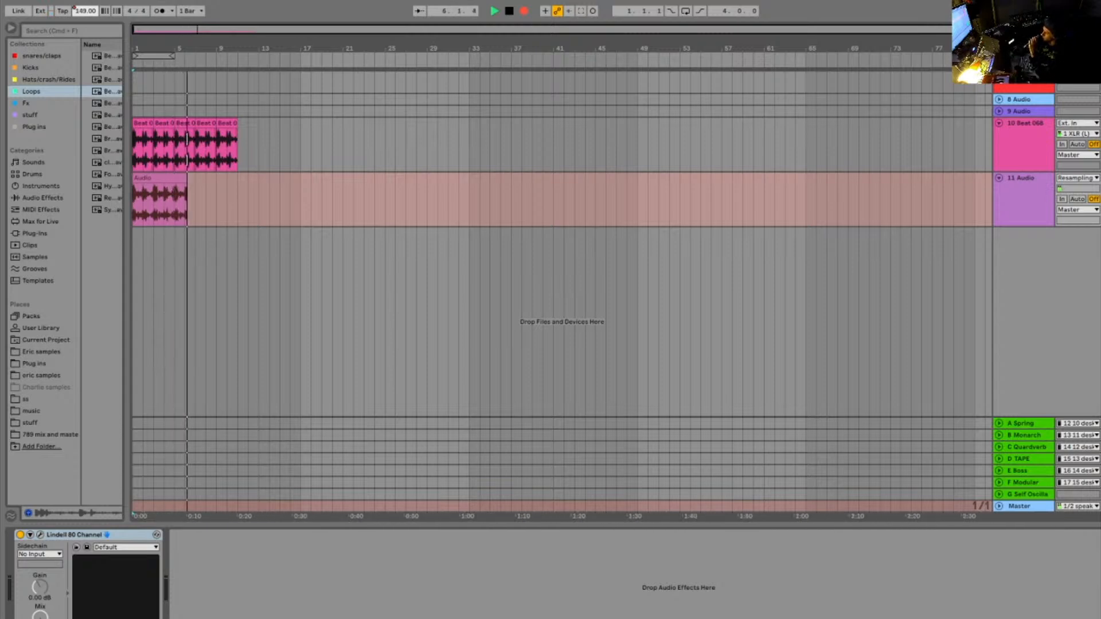
left_click_drag(85, 11, 85, 92)
left_click_drag(85, 10, 85, 92)
key("Delete")
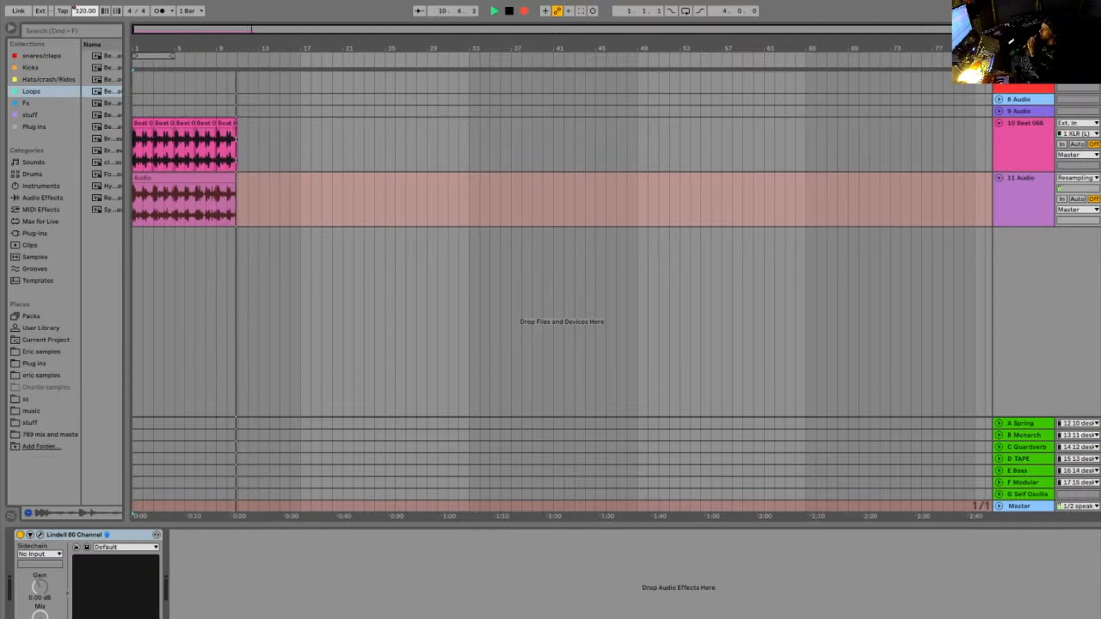
key("space")
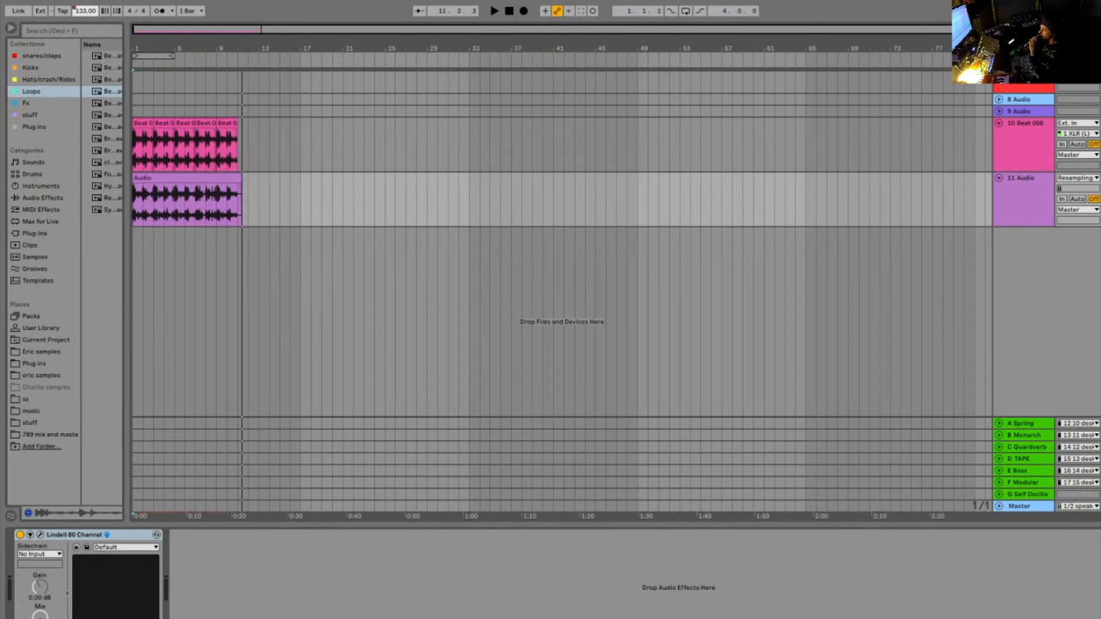
key("super+z")
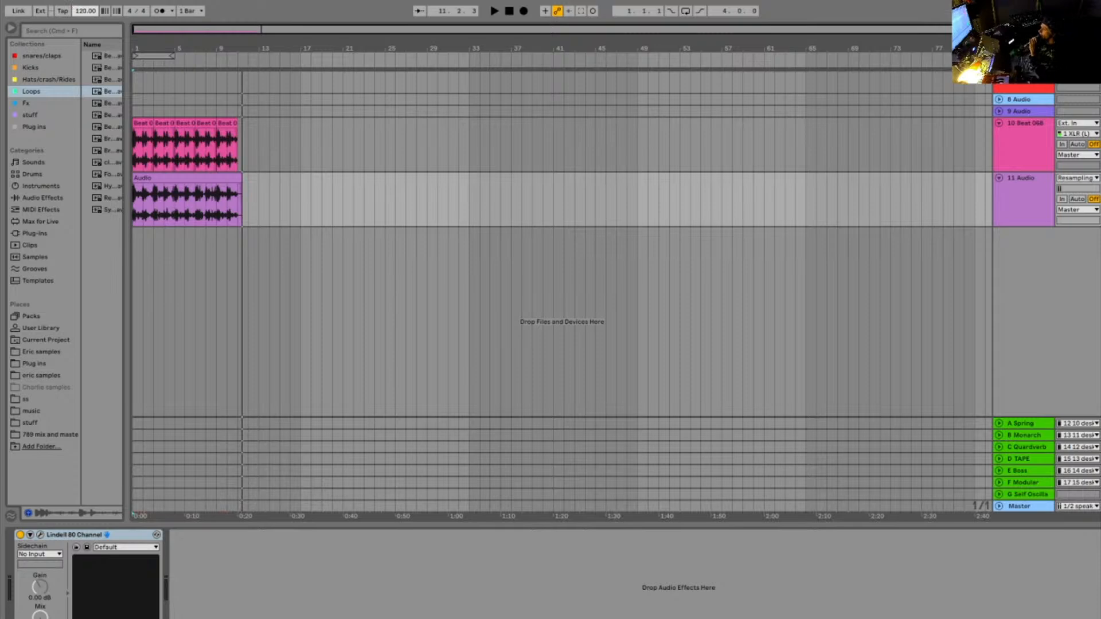
Open the recorded clip on track 11, play it back and set its warp mode to Texture
left_click(187, 178)
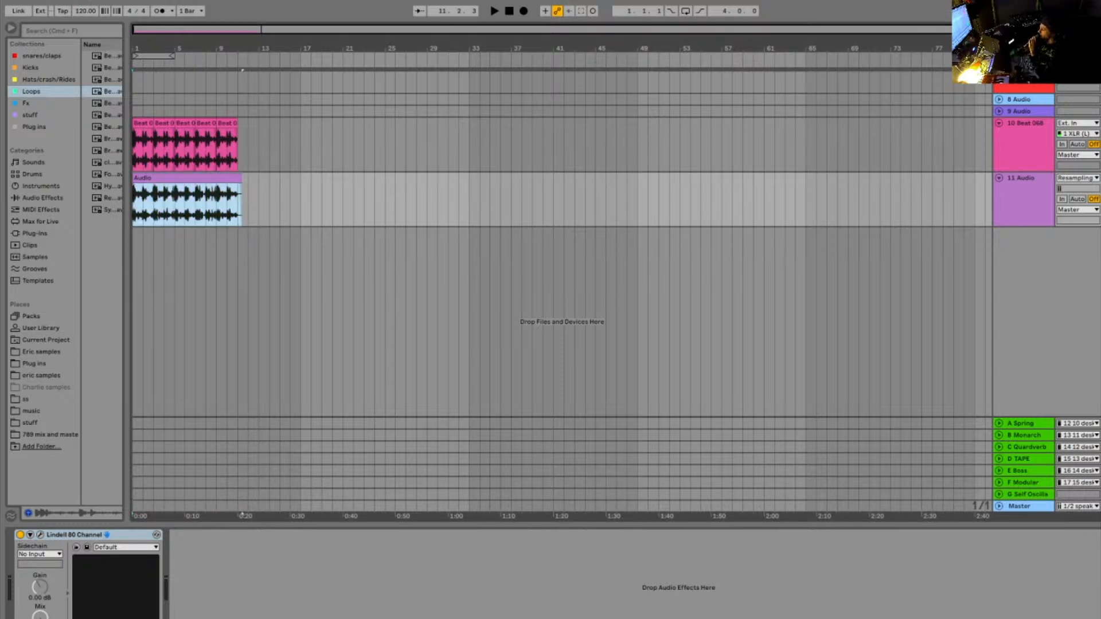
key("shift+Tab")
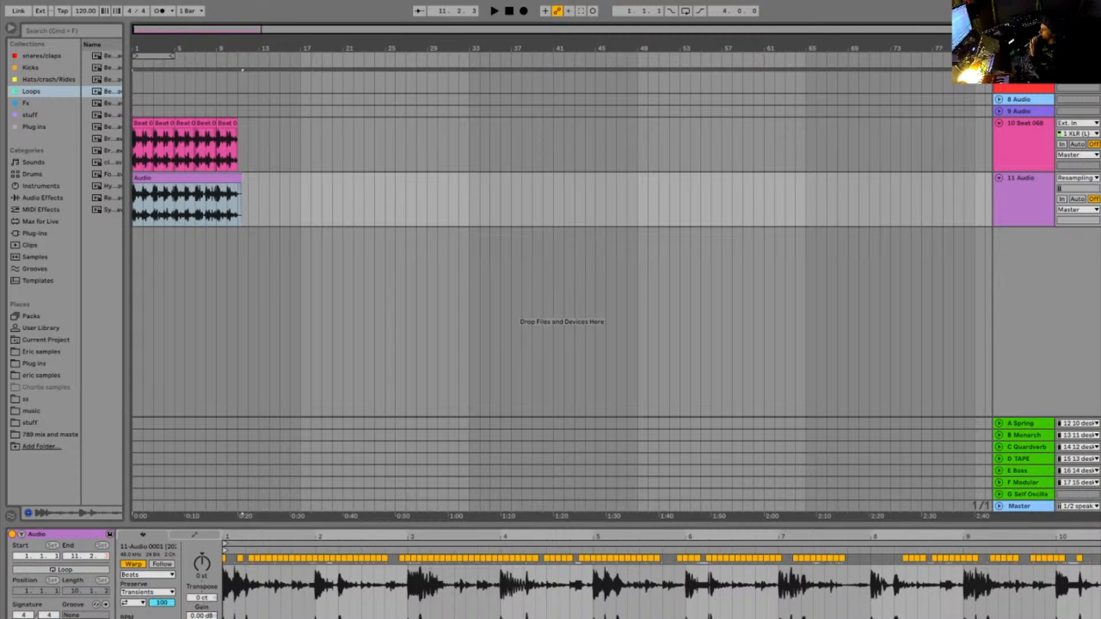
key("space")
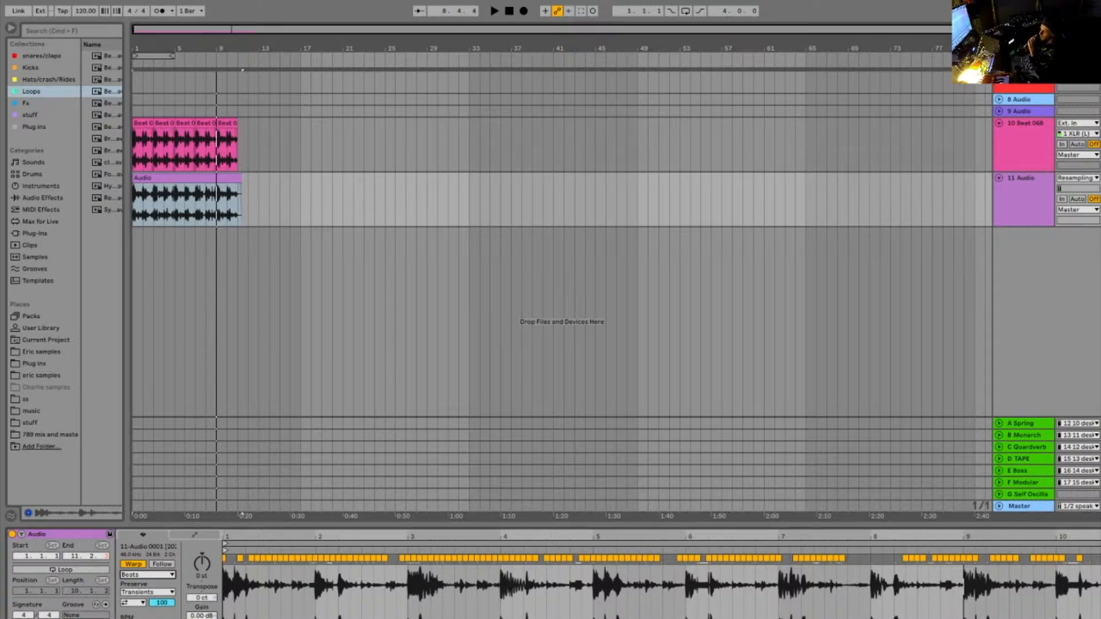
left_click(148, 575)
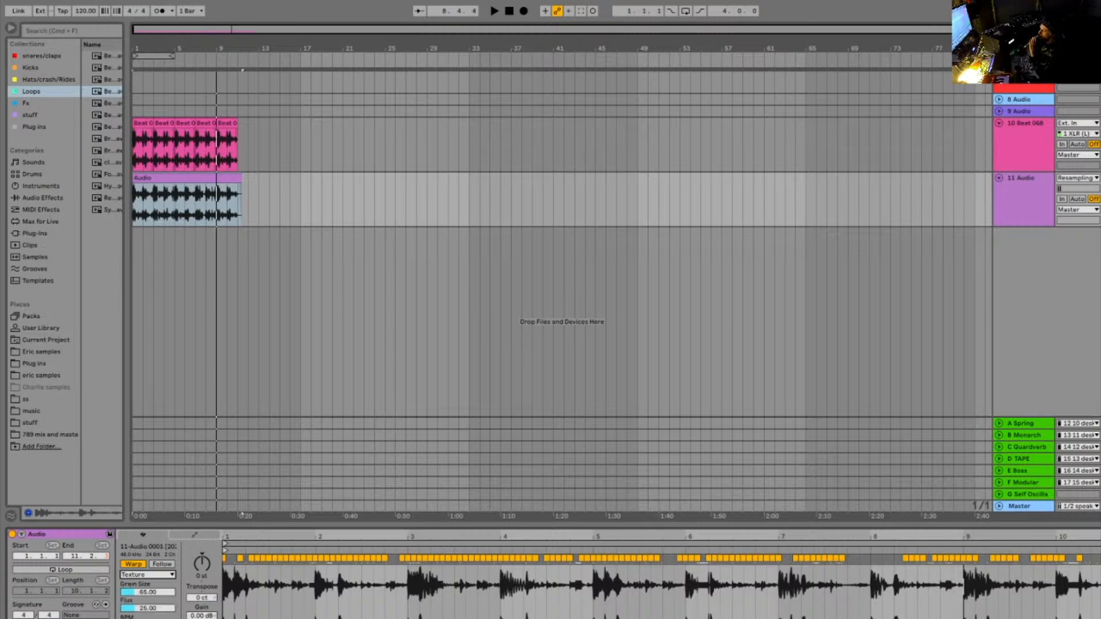
Audition the clip's Texture grain size during playback, raising it to about 165 and bringing it back down to 65.21
key("space")
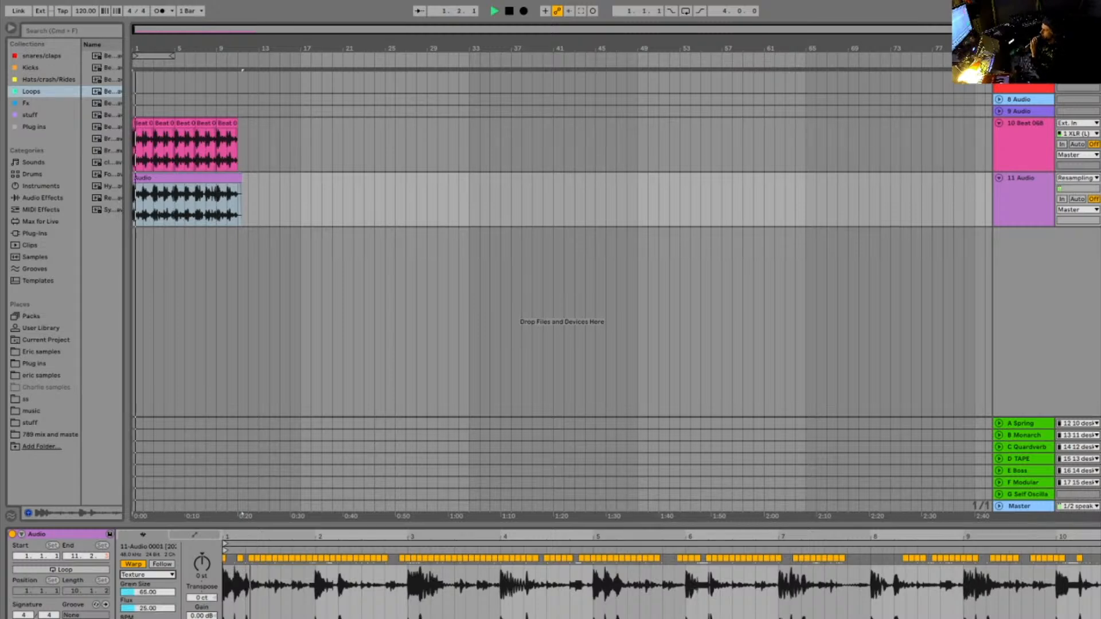
left_click_drag(148, 592, 147, 533)
left_click_drag(147, 592, 147, 553)
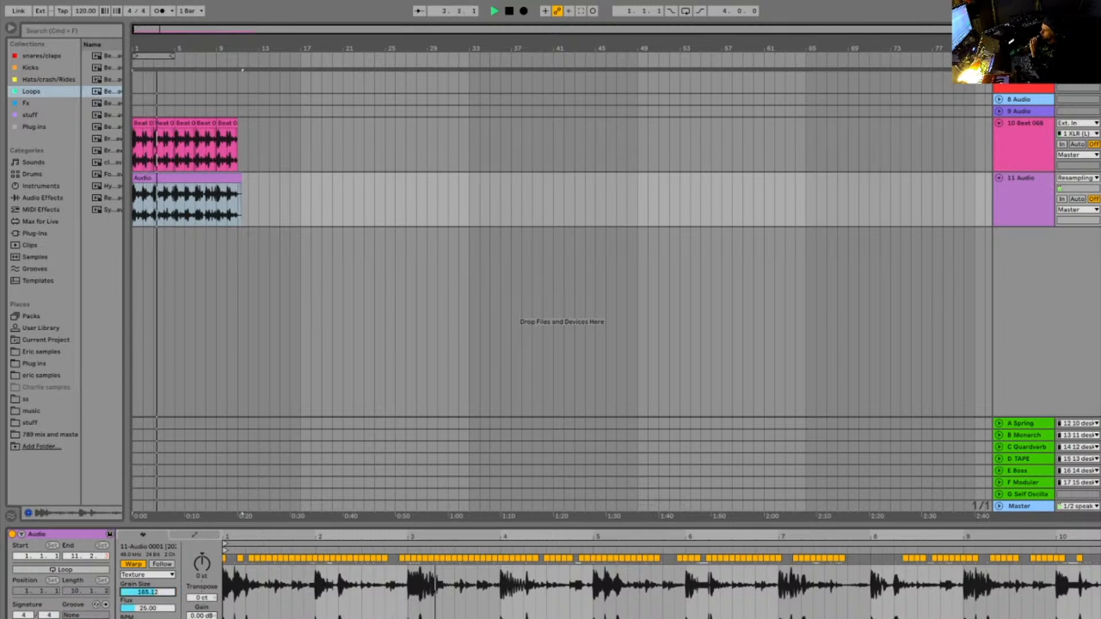
left_click_drag(148, 592, 148, 612)
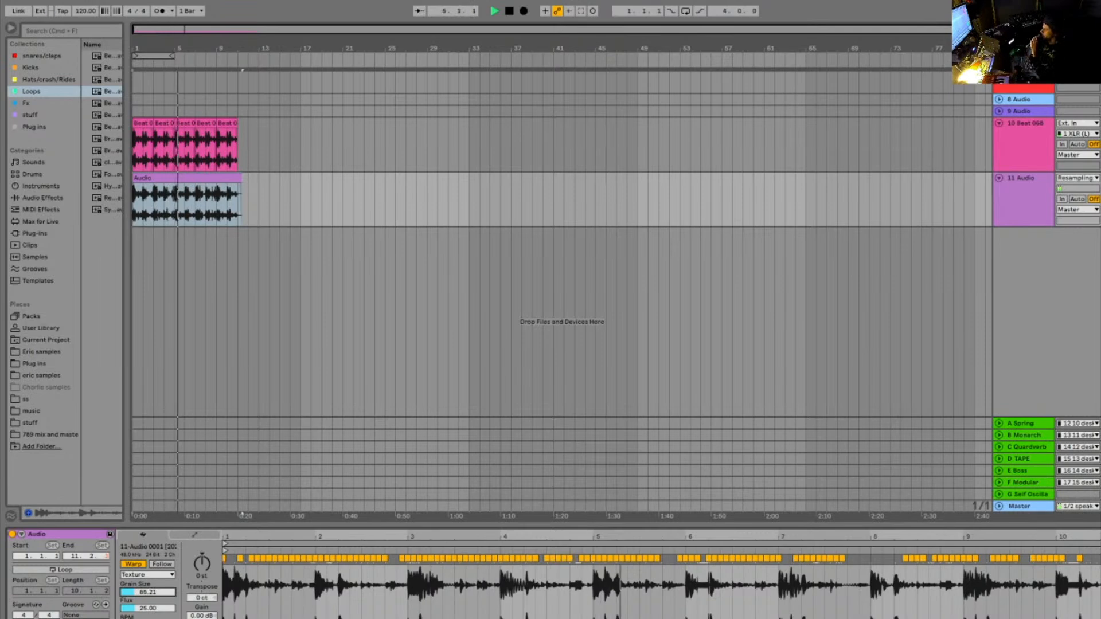
key("space")
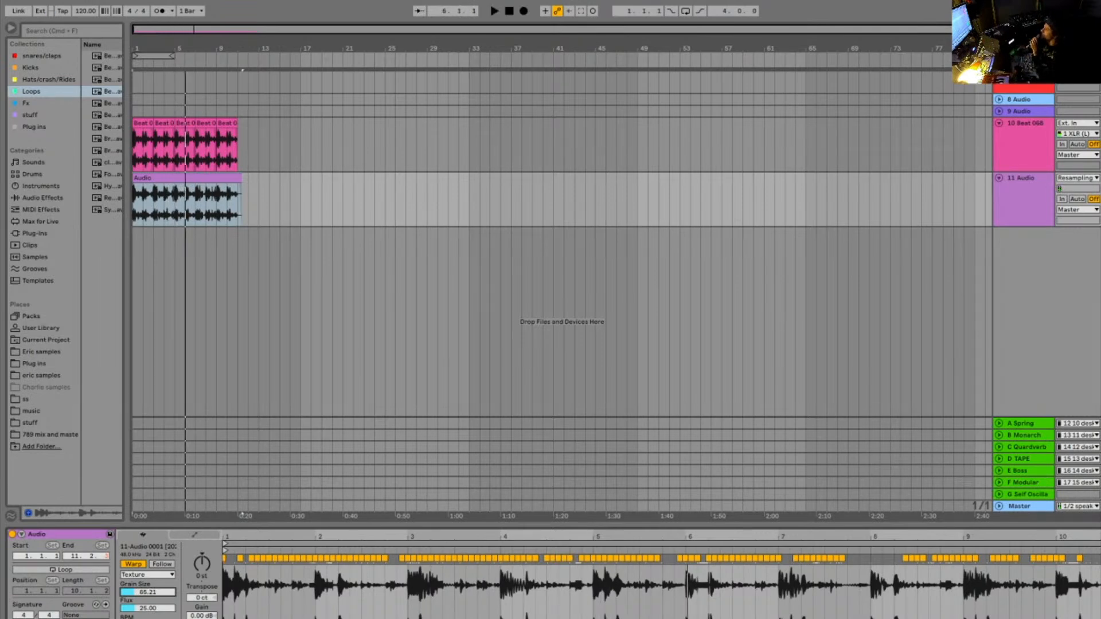
Add another audio track below track 11 and set its input to Resampling
left_click(1024, 199)
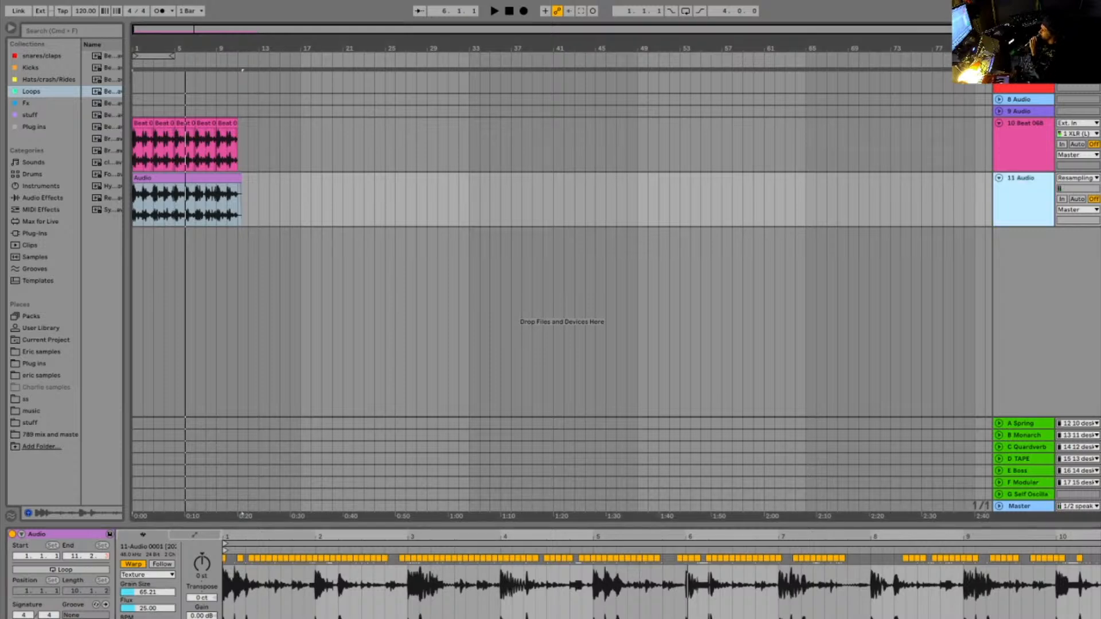
key("super+t")
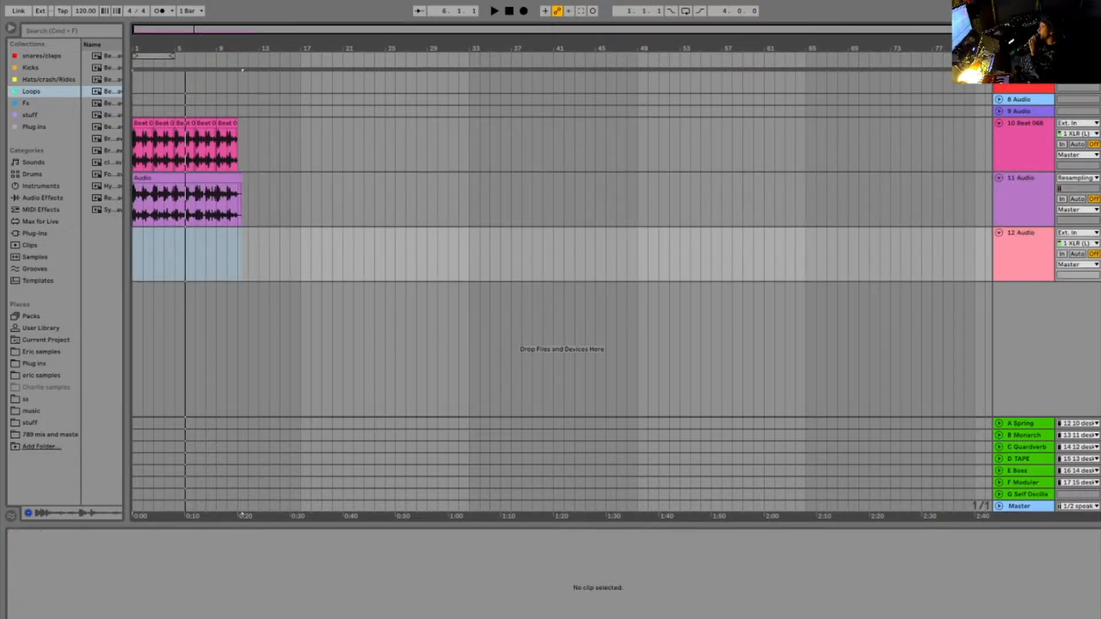
left_click(1078, 244)
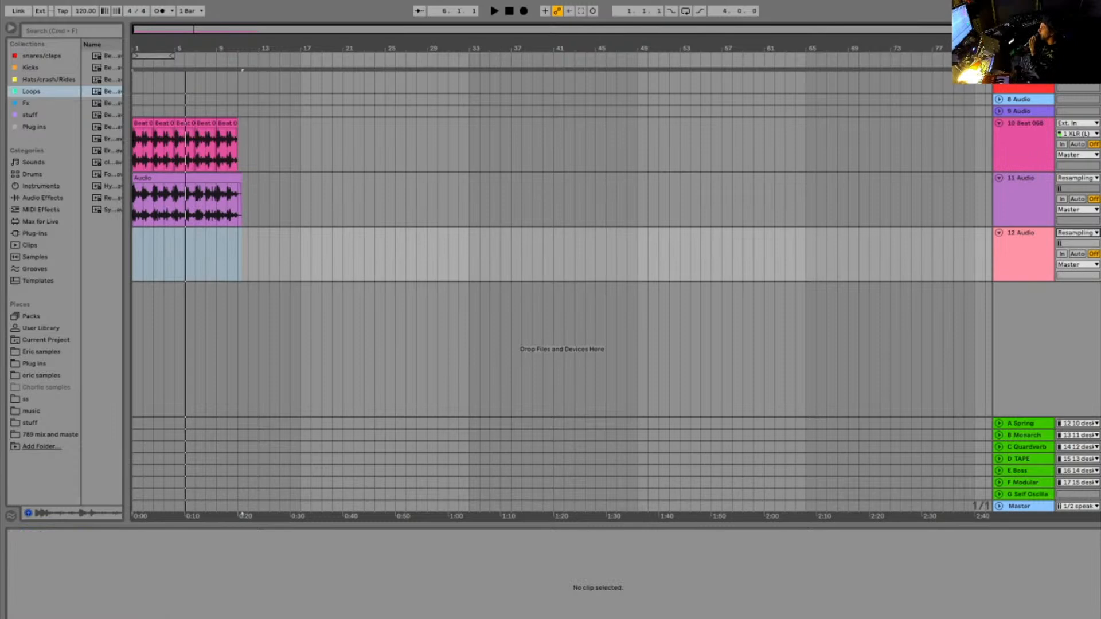
Set the track 11 clip's grain size to 105.99 and record a second resampled pass onto track 12 with a varying tempo
left_click(187, 178)
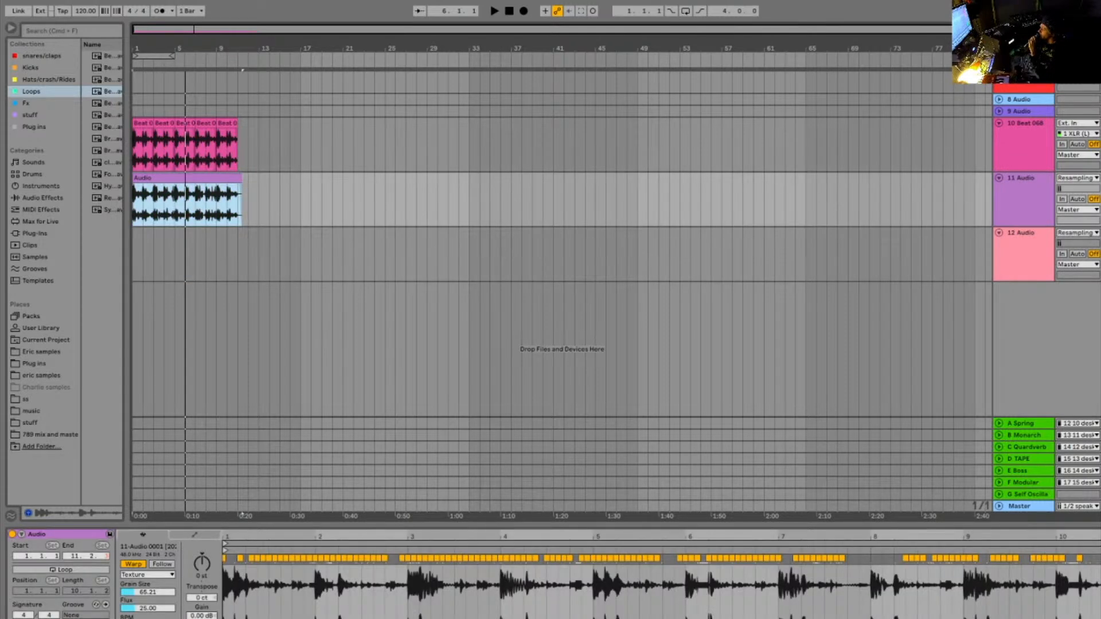
left_click_drag(147, 592, 148, 578)
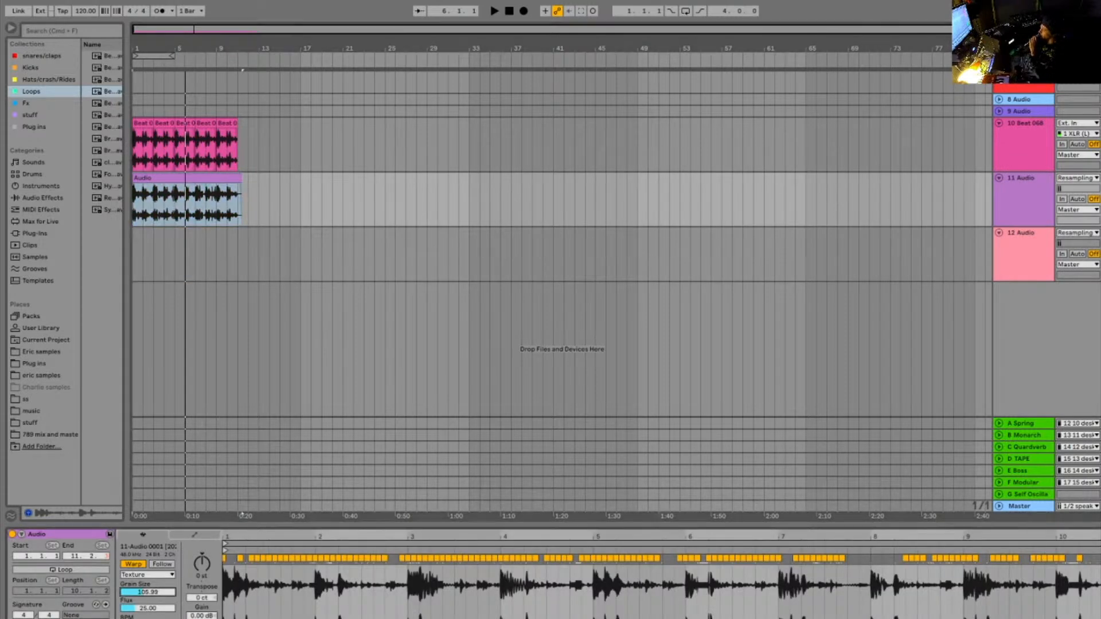
left_click(509, 11)
left_click(524, 11)
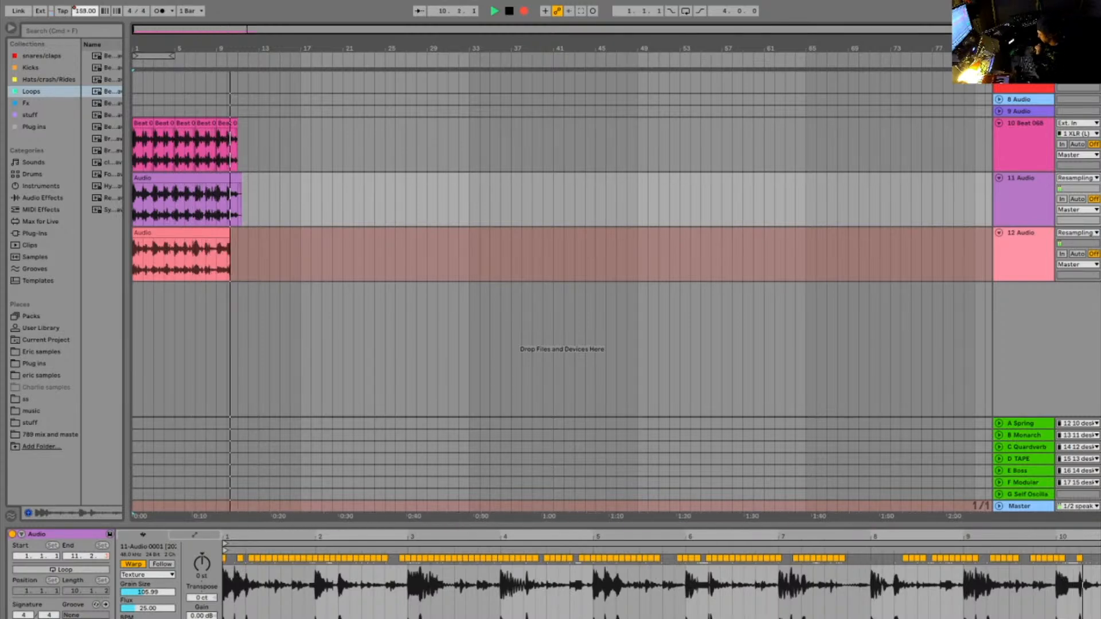
key("space")
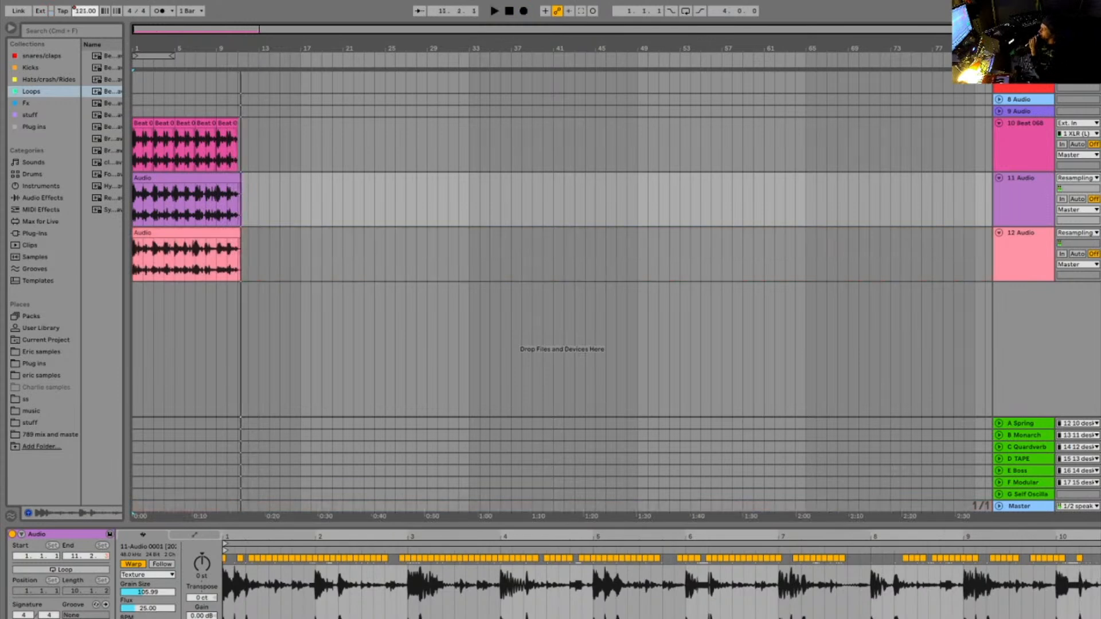
Set the tempo to 140 BPM and play the arrangement from the start with track 12 selected
left_click_drag(85, 11, 86, 0)
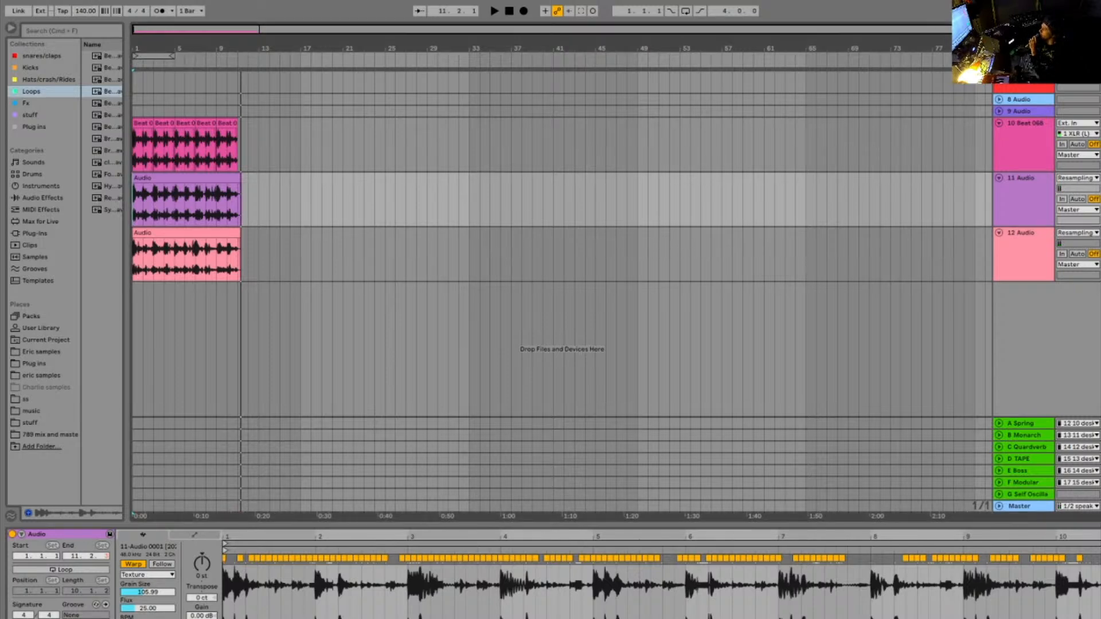
left_click(510, 11)
key("space")
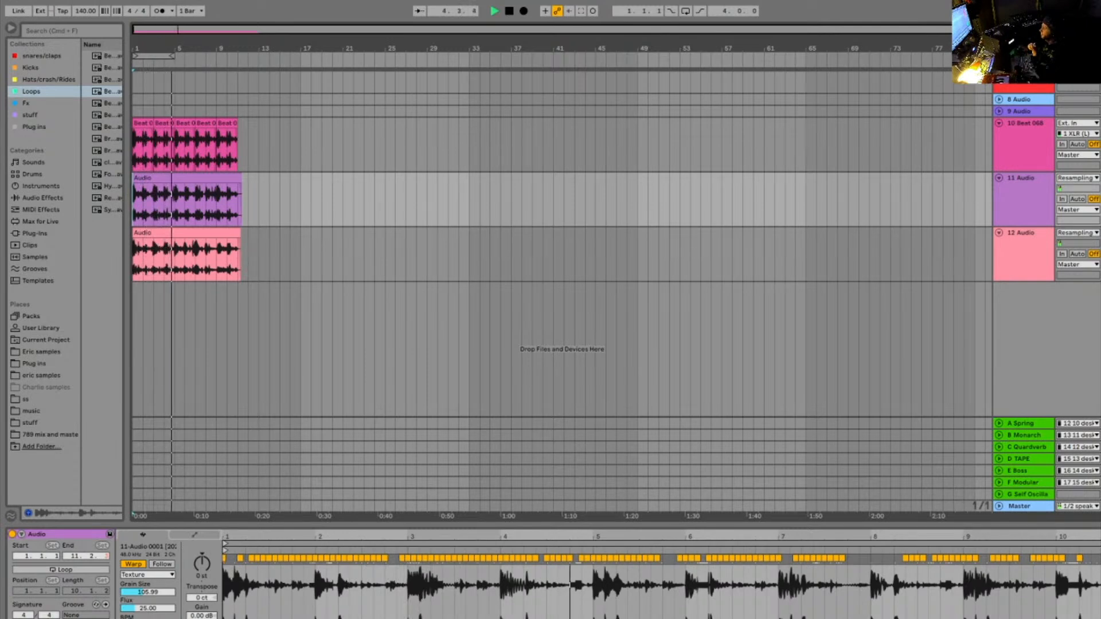
left_click(1024, 242)
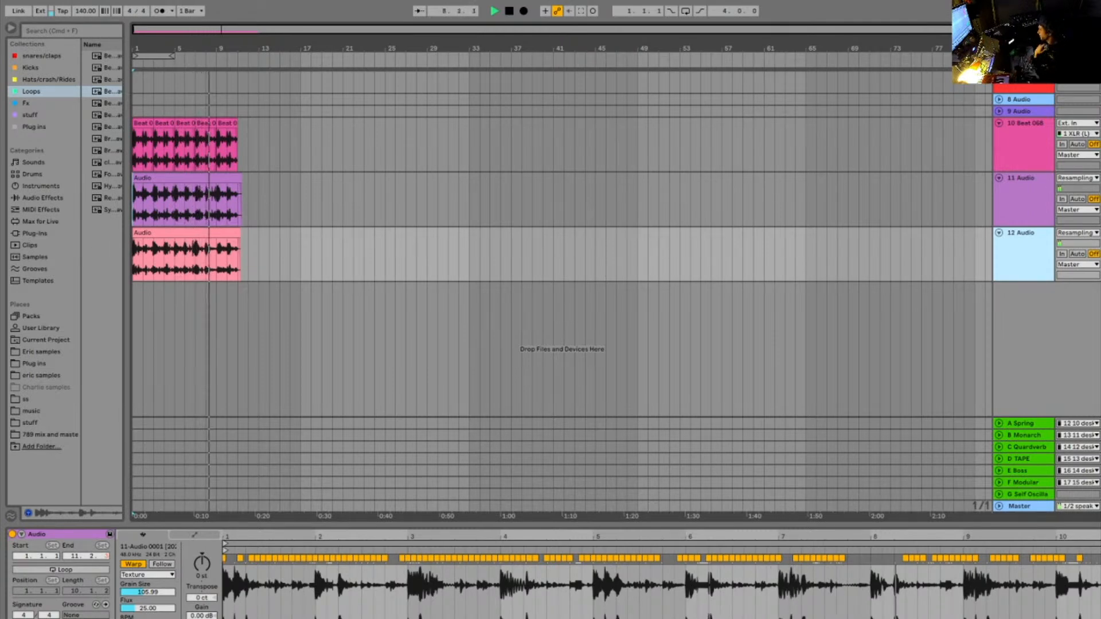
key("space")
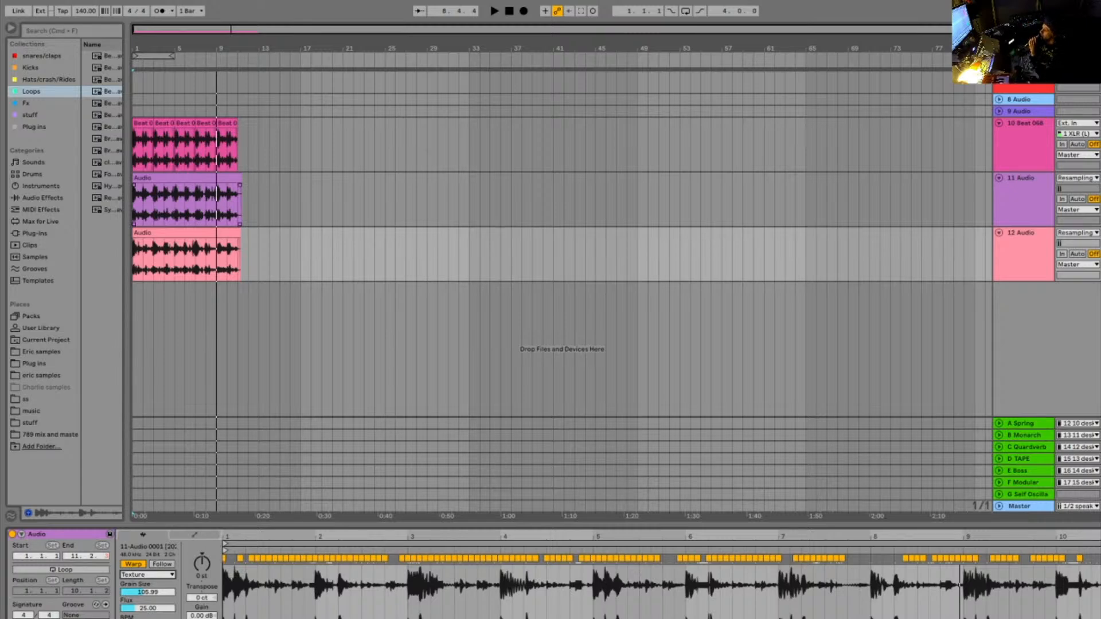
Add the Hybrid Reverb effect from Reverb & Resonance to track 12, widening the browser to read the effect names
left_click(184, 233)
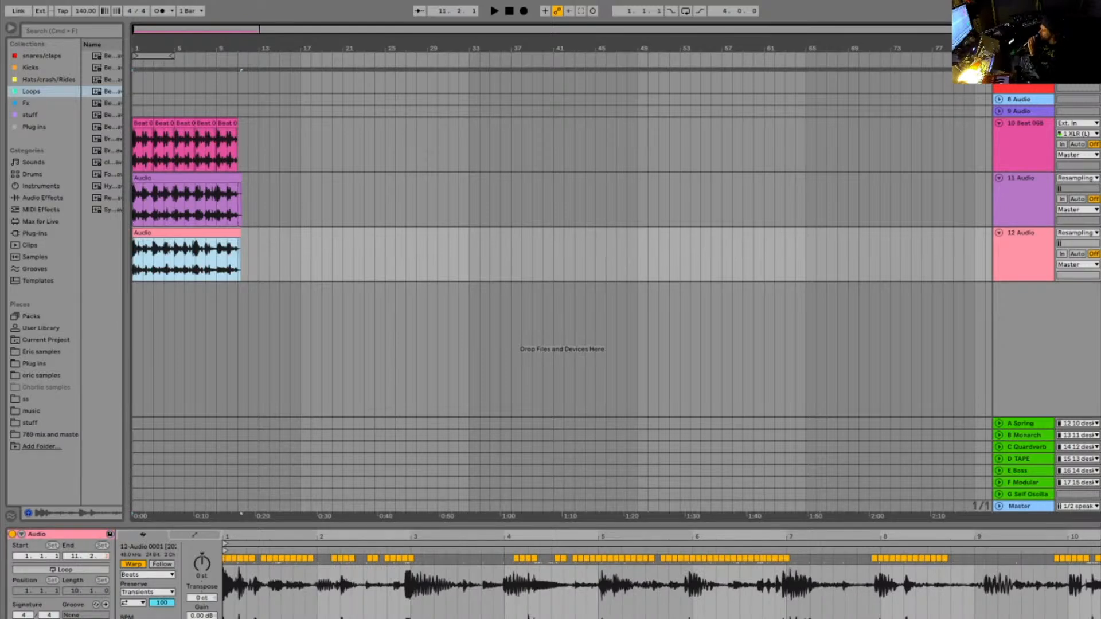
left_click(43, 197)
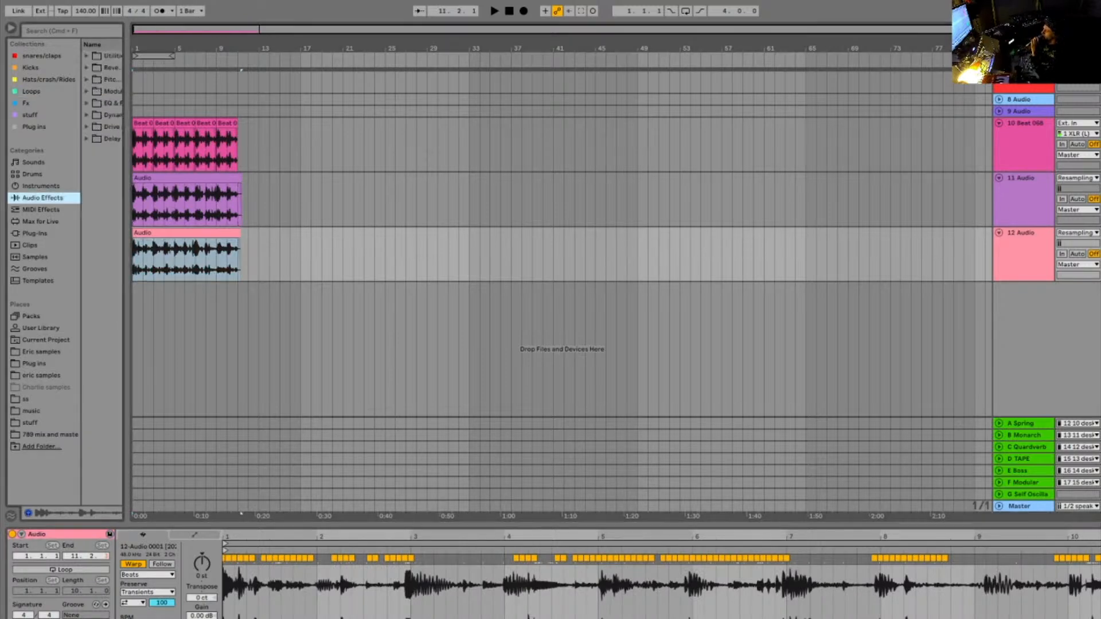
left_click_drag(128, 172, 270, 172)
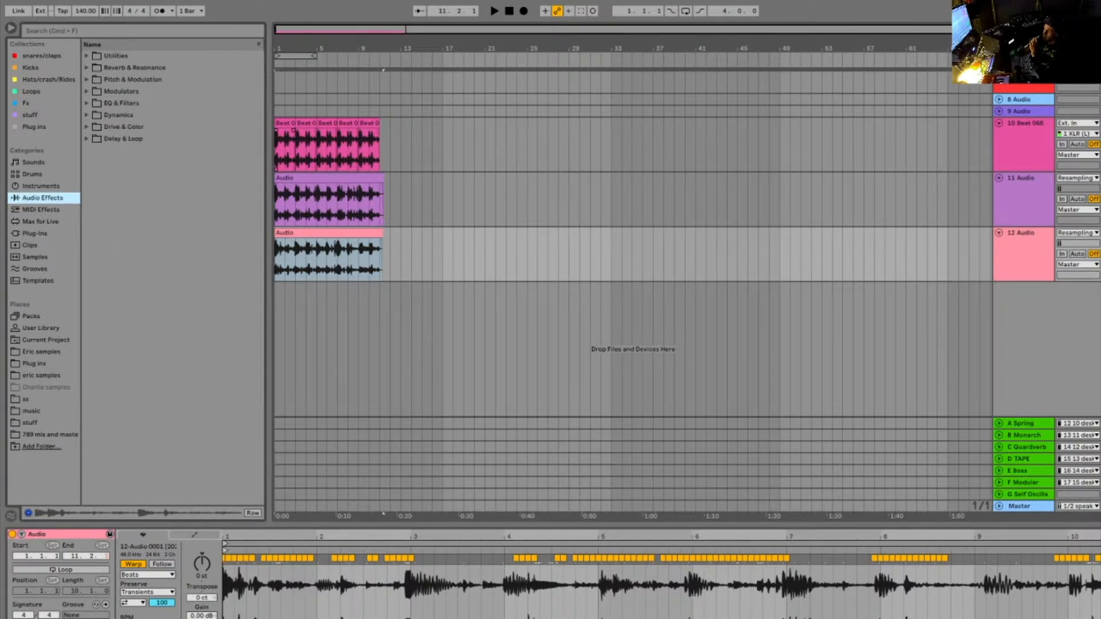
left_click(87, 67)
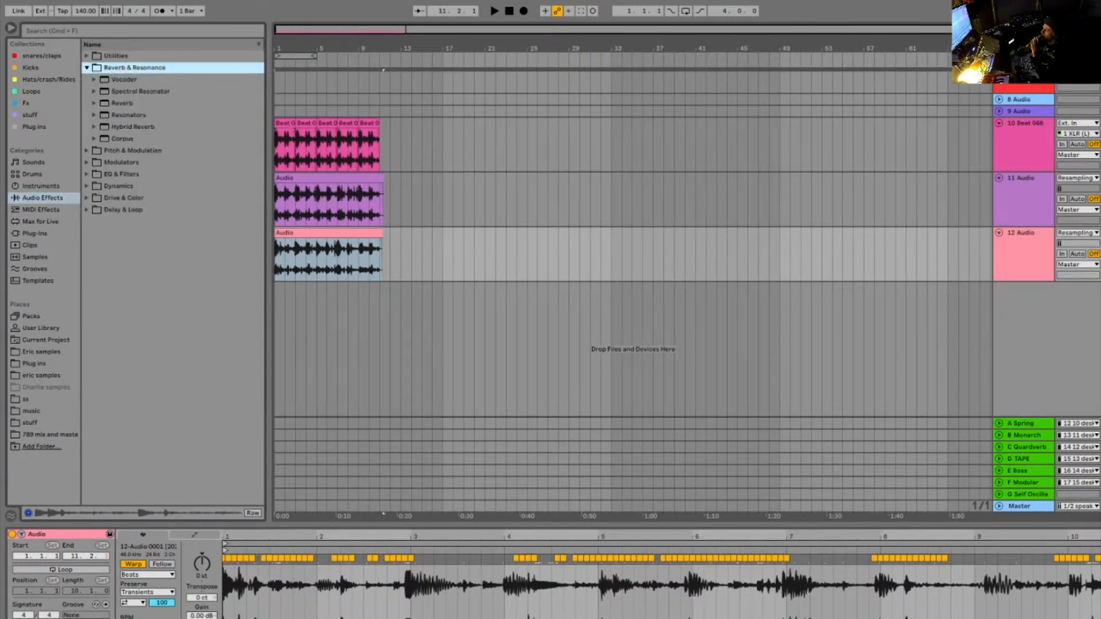
double_click(132, 127)
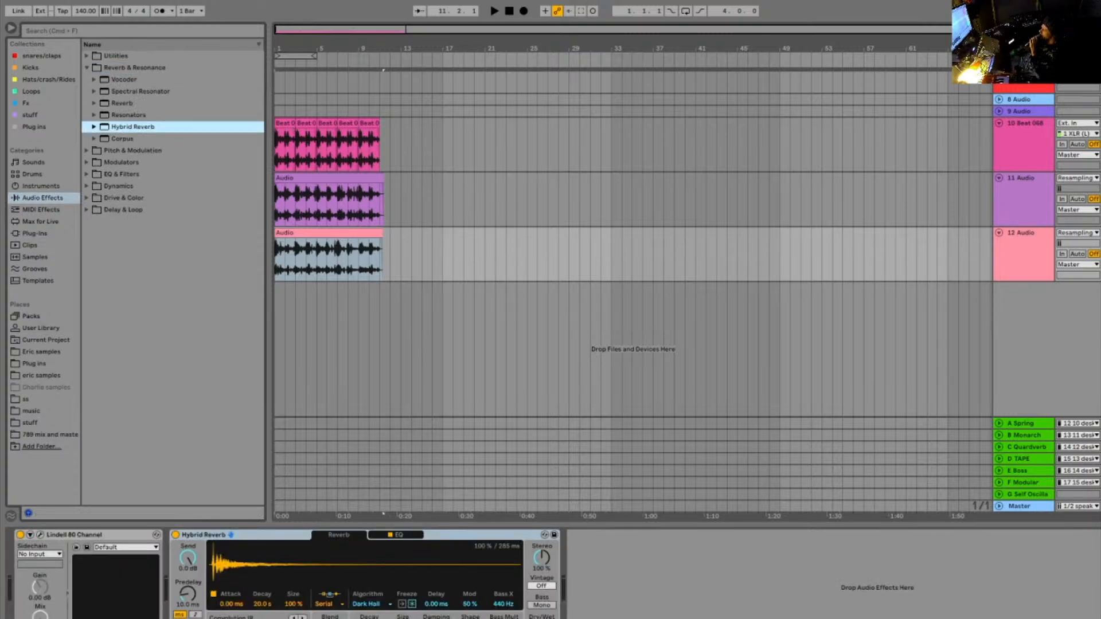
Add an audio track below track 12 and set its input to Resampling
left_click(1024, 248)
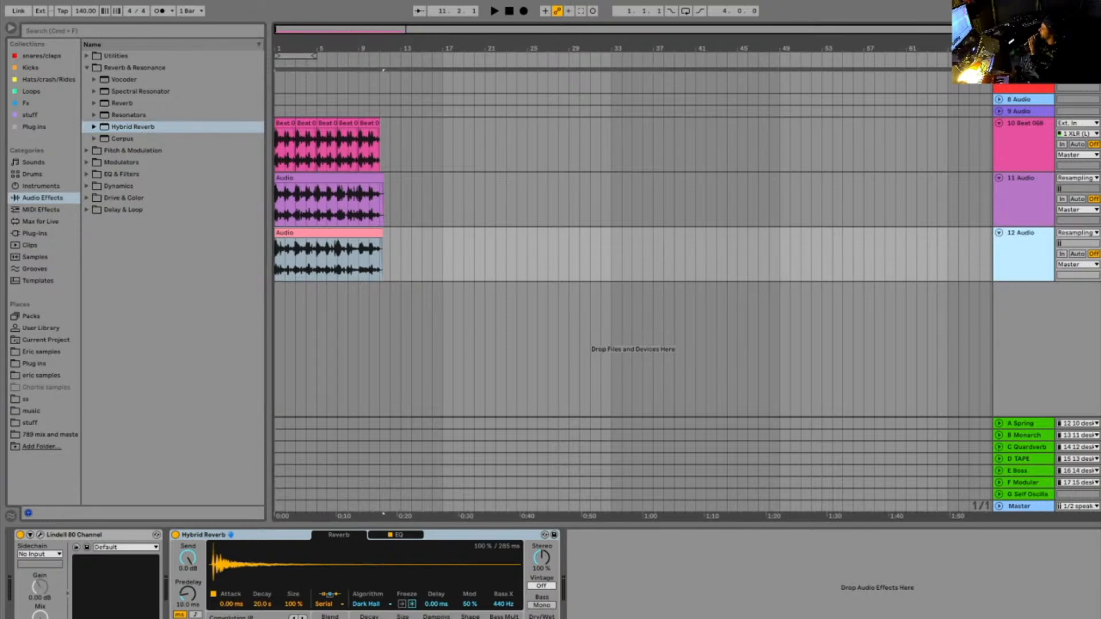
key("super+t")
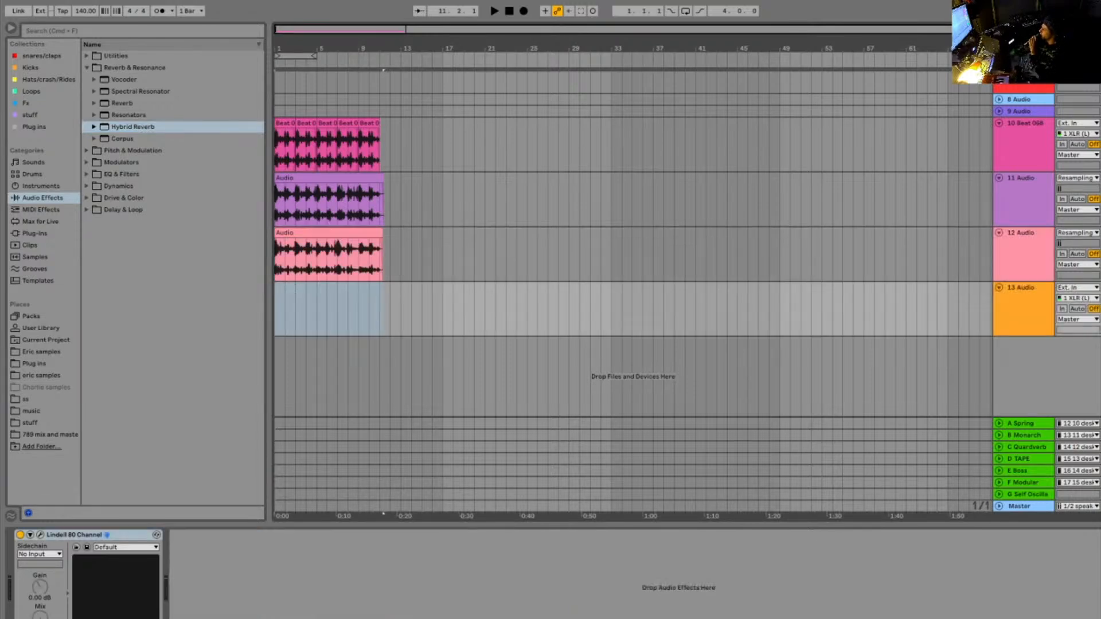
left_click(1078, 288)
left_click(1078, 300)
Start hot-swapping track 12's Hybrid Reverb and expand its Special preset folder
left_click(1024, 247)
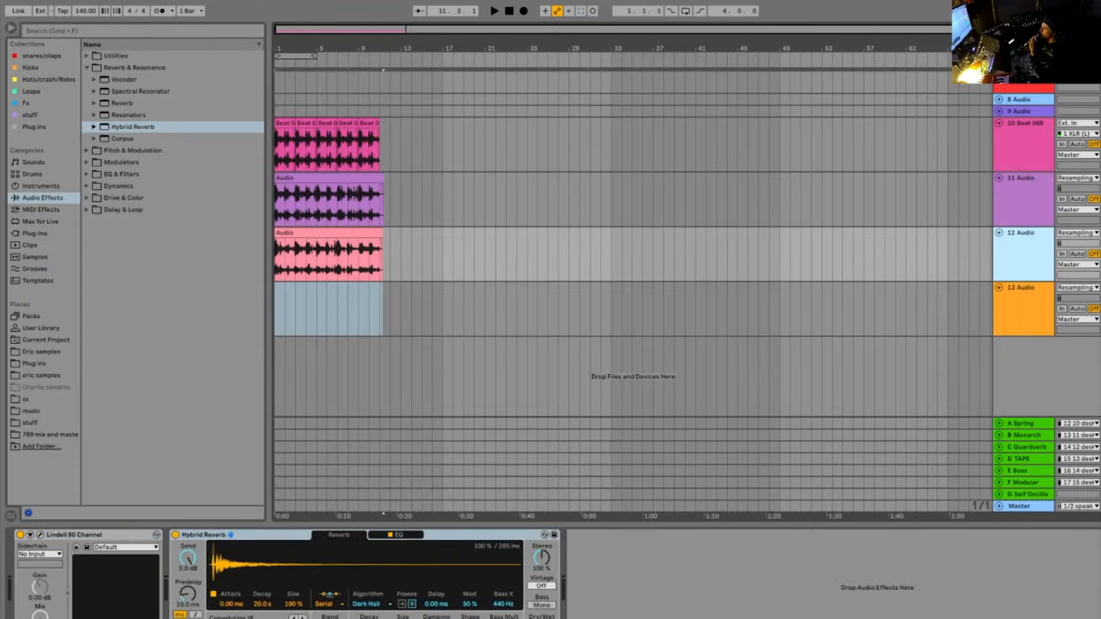
key("q")
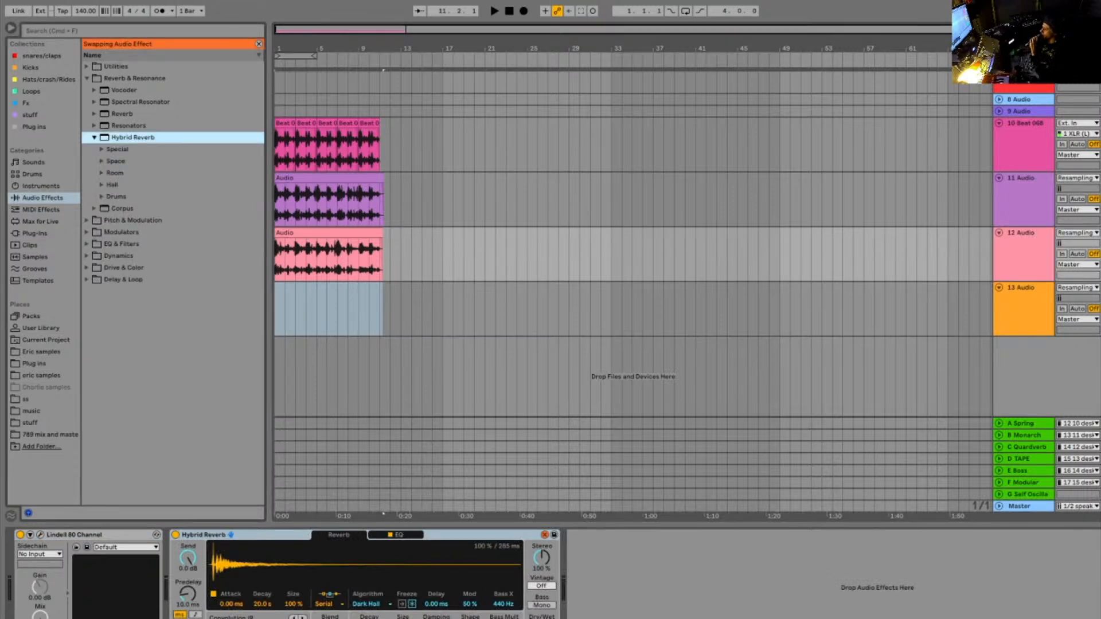
left_click(102, 149)
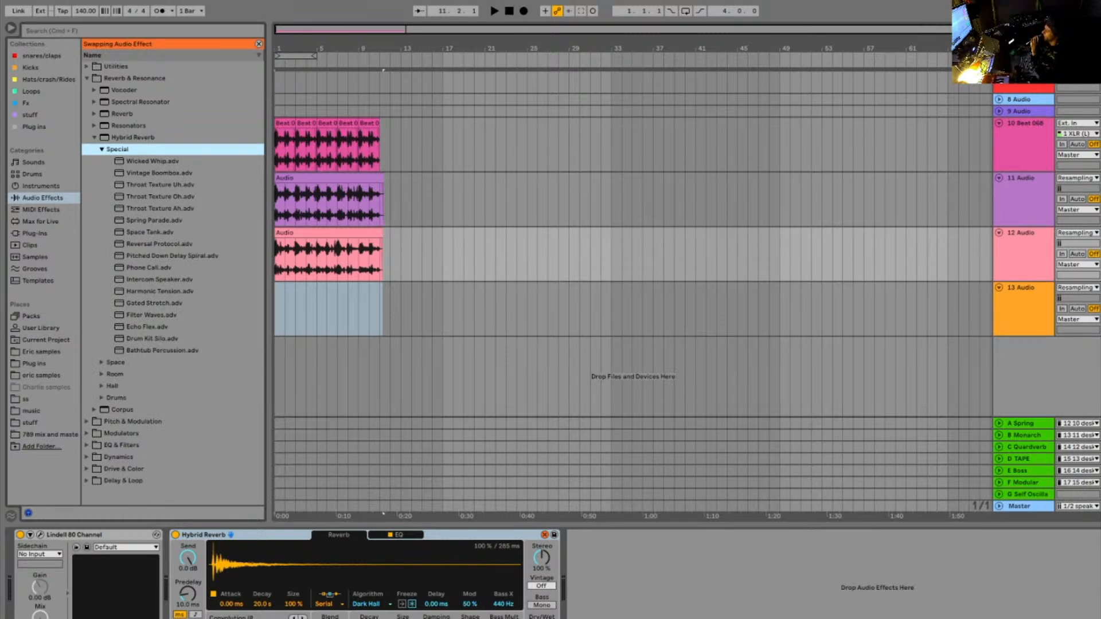
Record onto track 13 from the start while swapping through Special reverb presets such as Throat Texture Ah, Filter Waves, Intercom Speaker and Phone Call
left_click(510, 11)
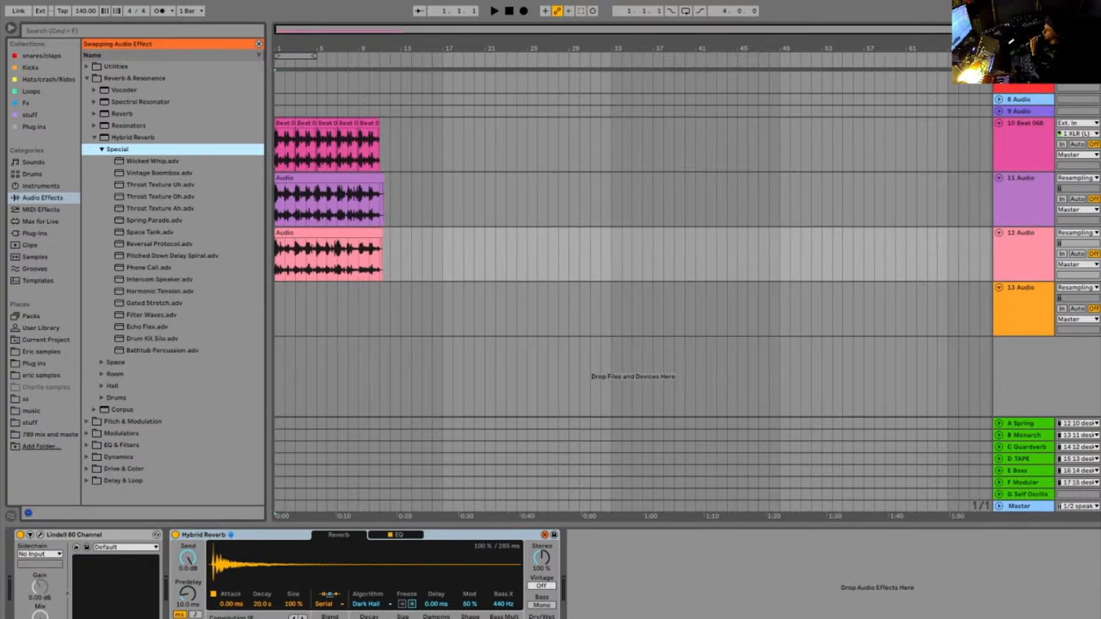
key("F9")
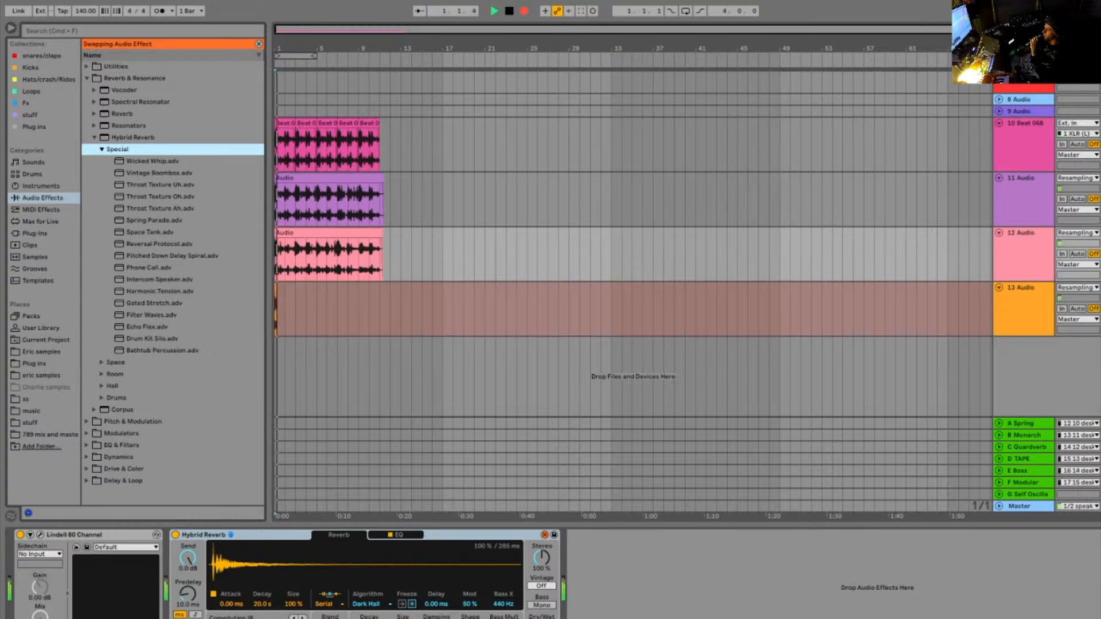
double_click(160, 245)
double_click(154, 221)
double_click(160, 209)
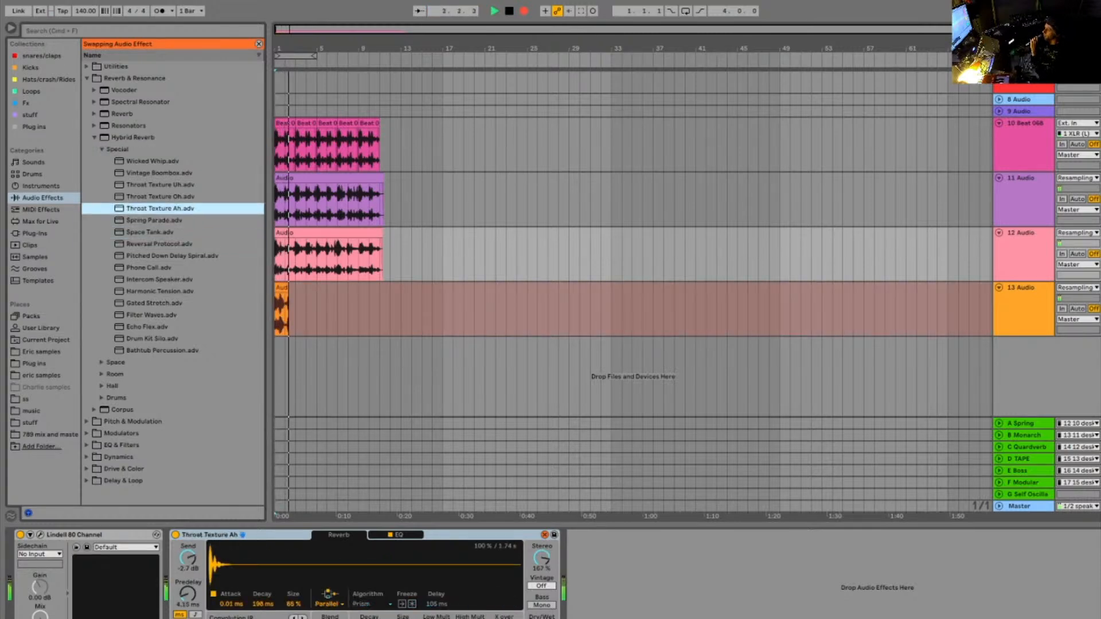
double_click(159, 174)
double_click(159, 280)
double_click(152, 315)
double_click(159, 292)
double_click(154, 304)
double_click(159, 280)
double_click(148, 268)
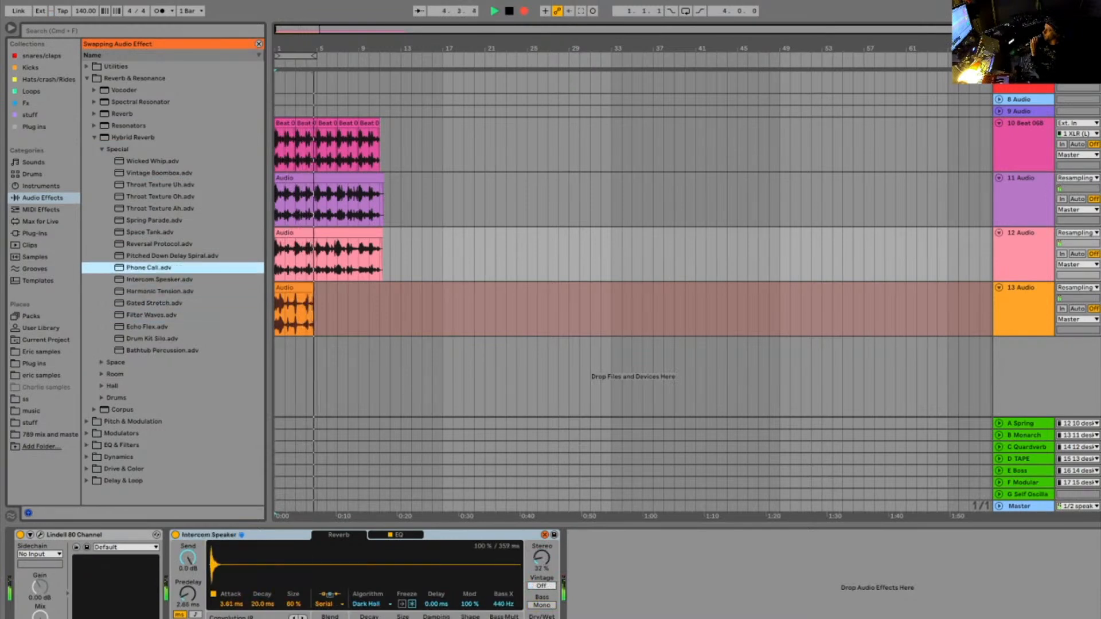
Keep recording while swapping among Bathtub Percussion, Pitched Down Delay Spiral, Reversal Protocol, Space Tank, Throat Texture Ah, Gated Stretch and Drum Kit Silo
double_click(152, 339)
double_click(163, 350)
double_click(159, 280)
double_click(172, 256)
double_click(159, 244)
double_click(150, 232)
double_click(160, 208)
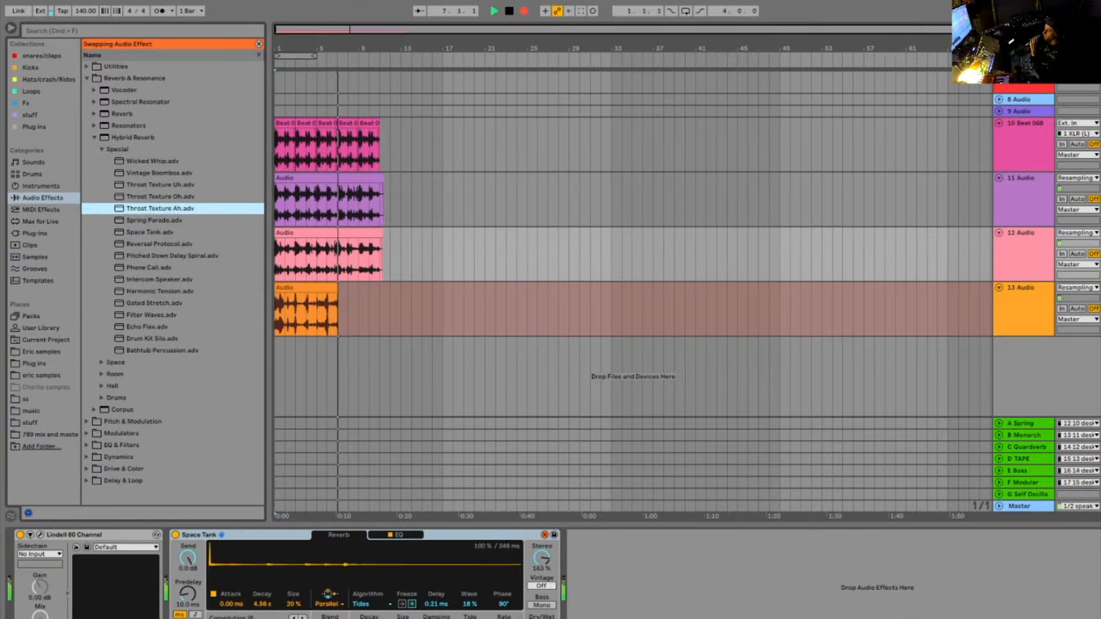
double_click(154, 304)
double_click(152, 339)
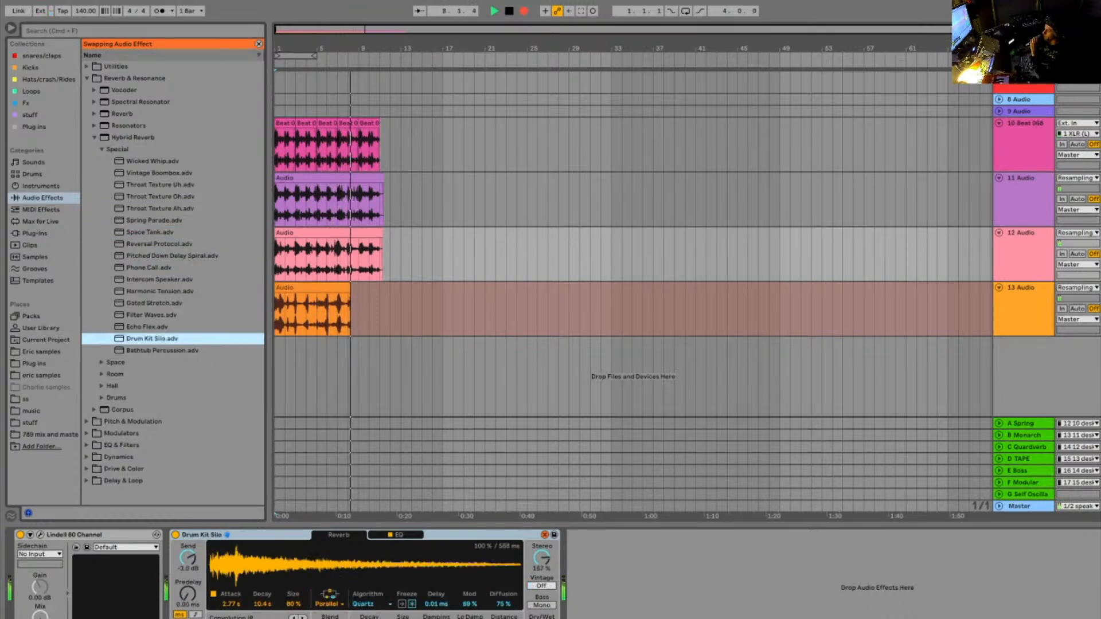
Swap in Filtered Dub Tech, Droney Cave and Large Octave Shimmer from Space, Throat Texture Uh and Ah from Special, and stop recording
left_click(101, 362)
double_click(159, 244)
double_click(152, 292)
double_click(166, 220)
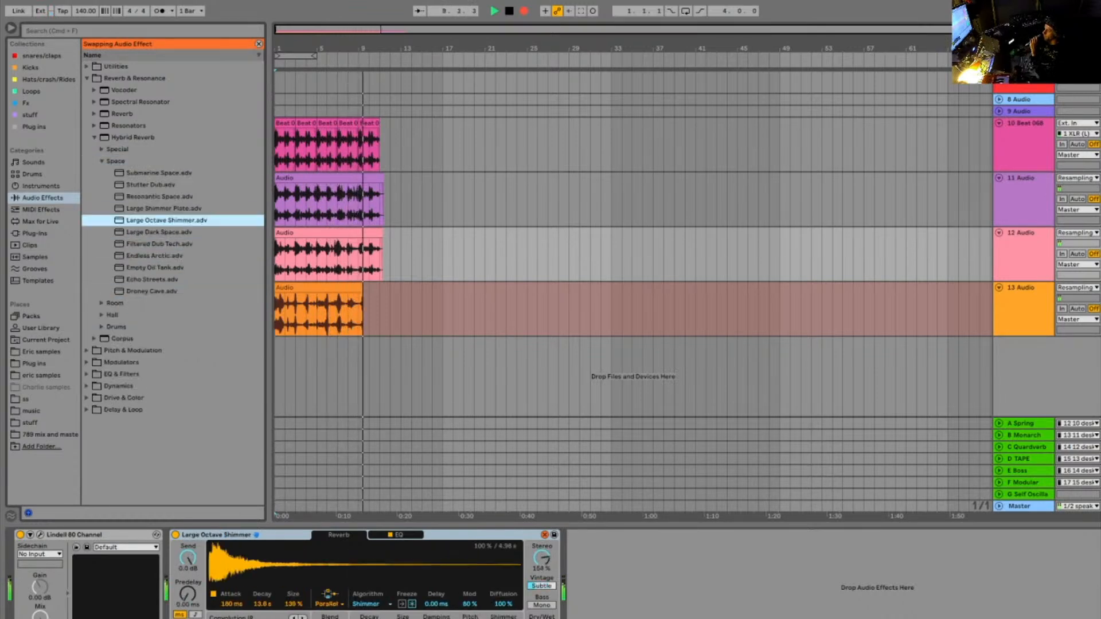
left_click(103, 149)
double_click(160, 185)
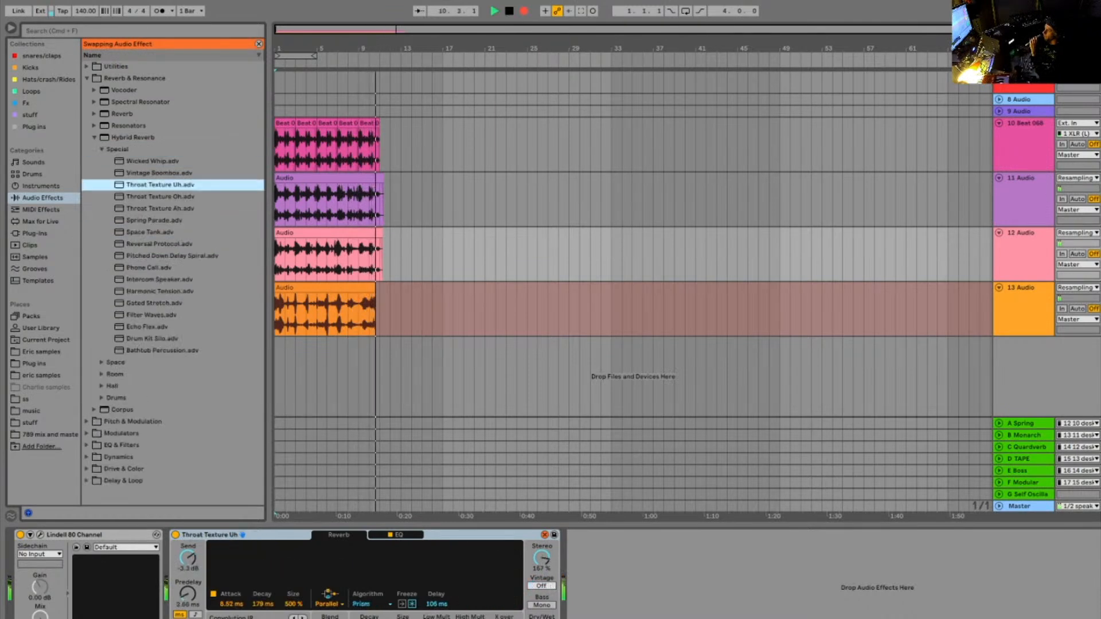
double_click(160, 208)
key("space")
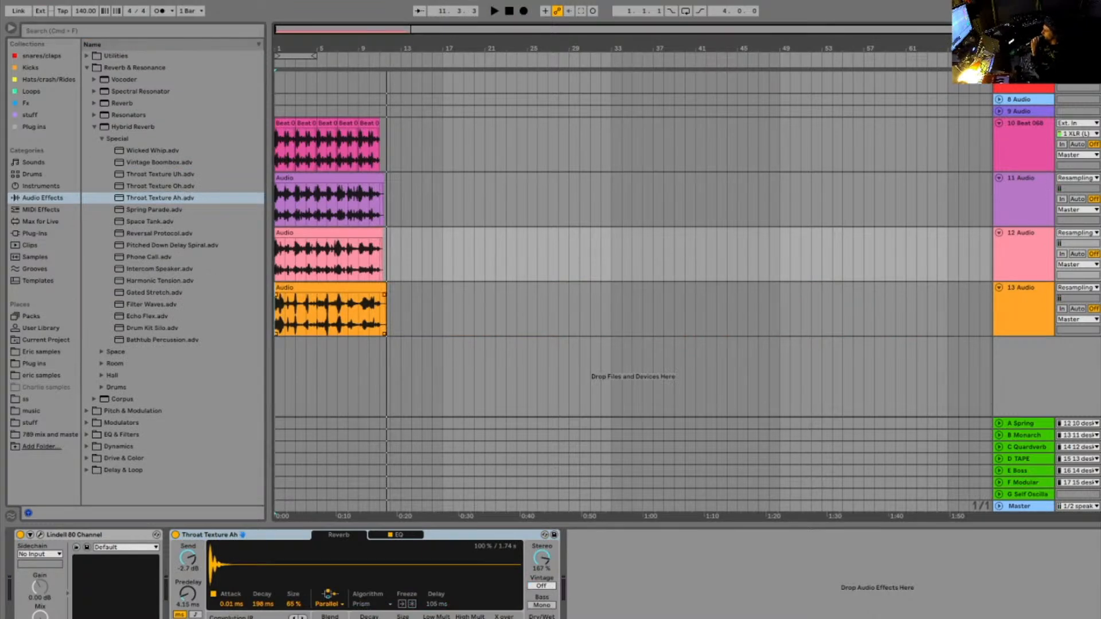
Play the recorded clip on track 13 and trim its end to bar 11
left_click(330, 288)
key("space")
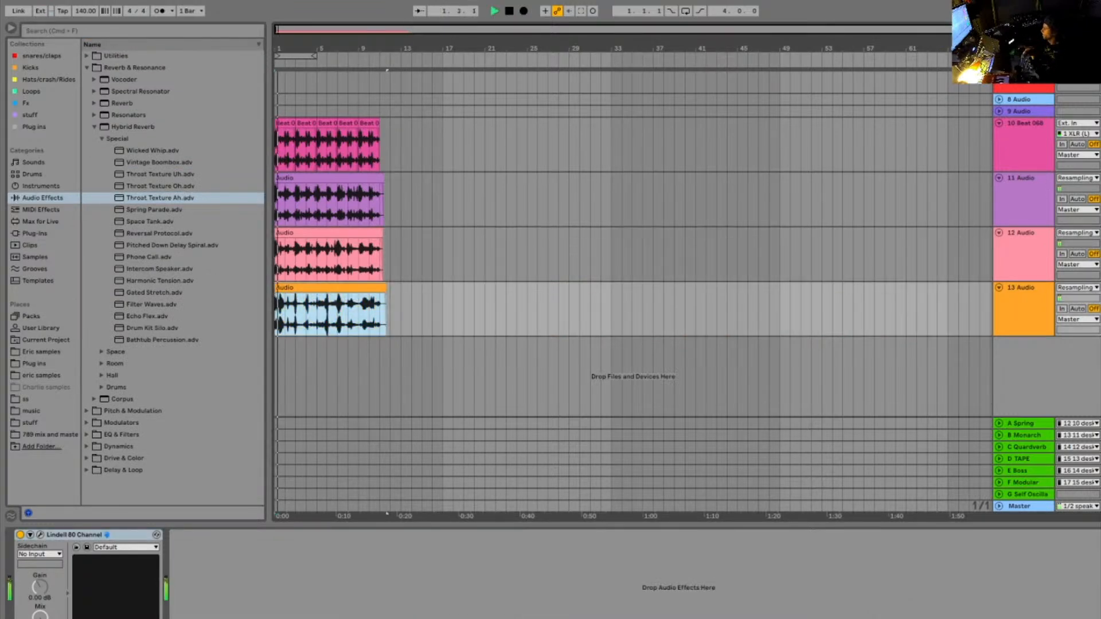
left_click_drag(386, 288, 380, 288)
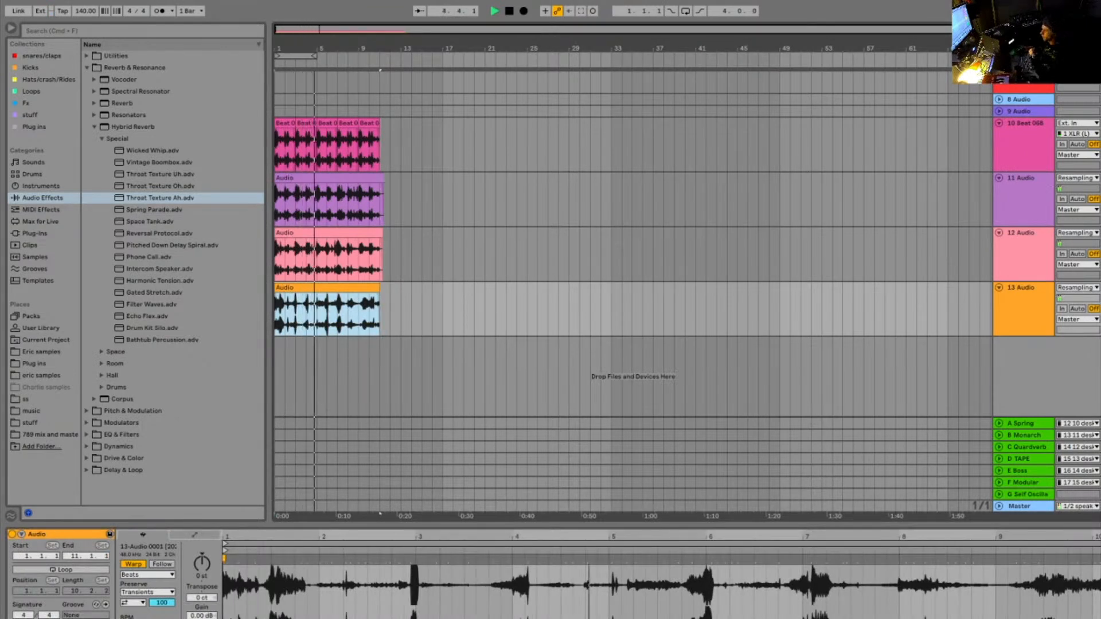
Reverse the track 13 clip and play it back from the start
key("r")
key("space")
key("space")
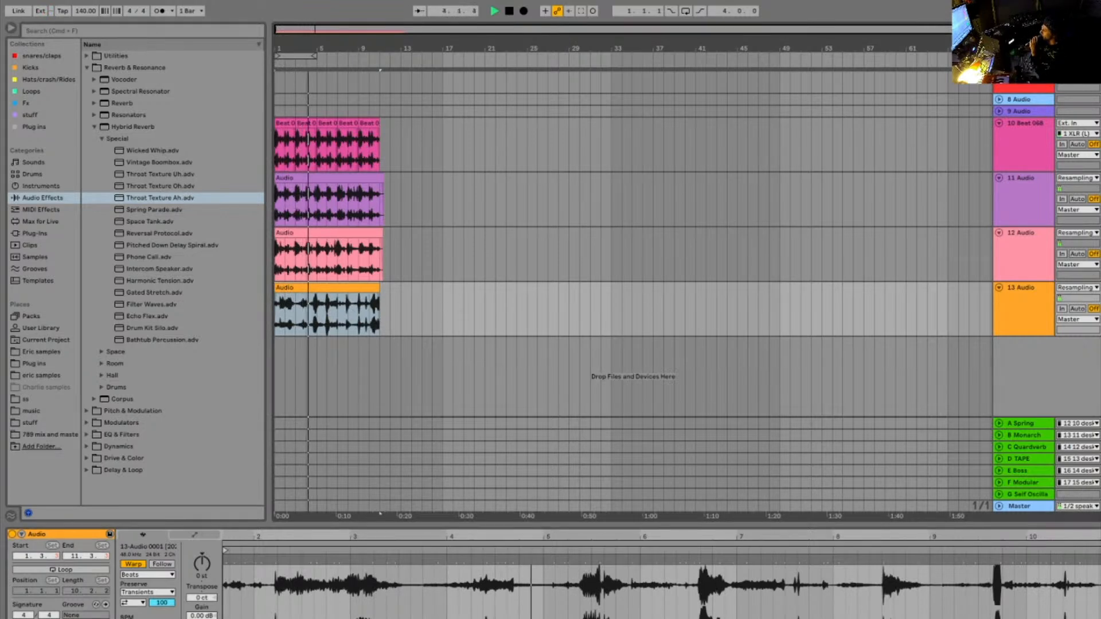
key("space")
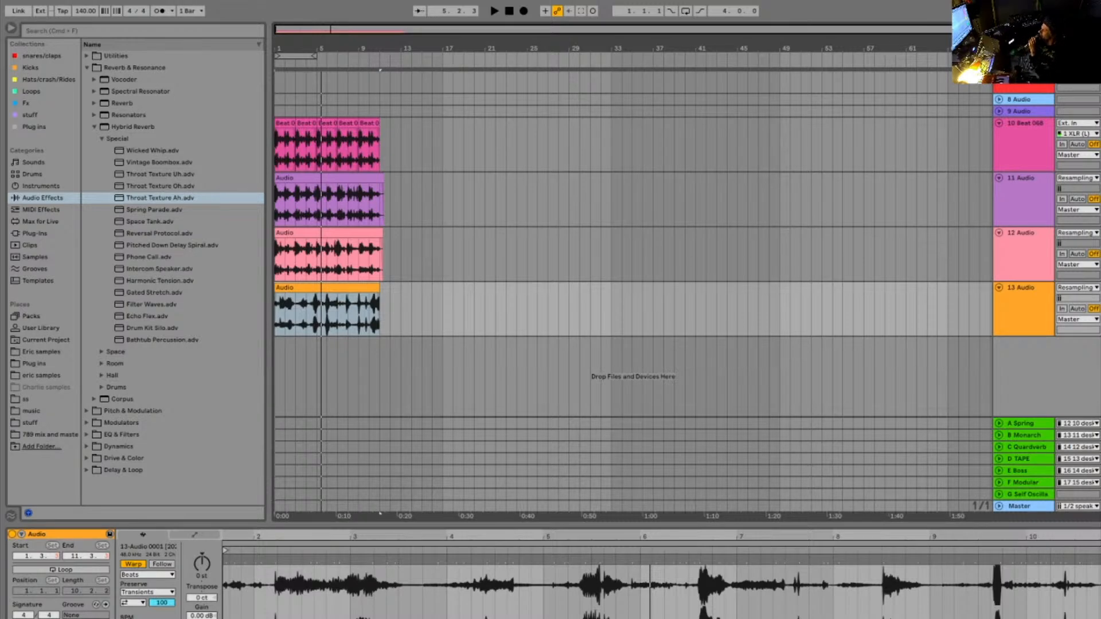
Narrow the browser, select the reversed clip on track 13 and leave full-screen mode
left_click_drag(269, 276, 56, 275)
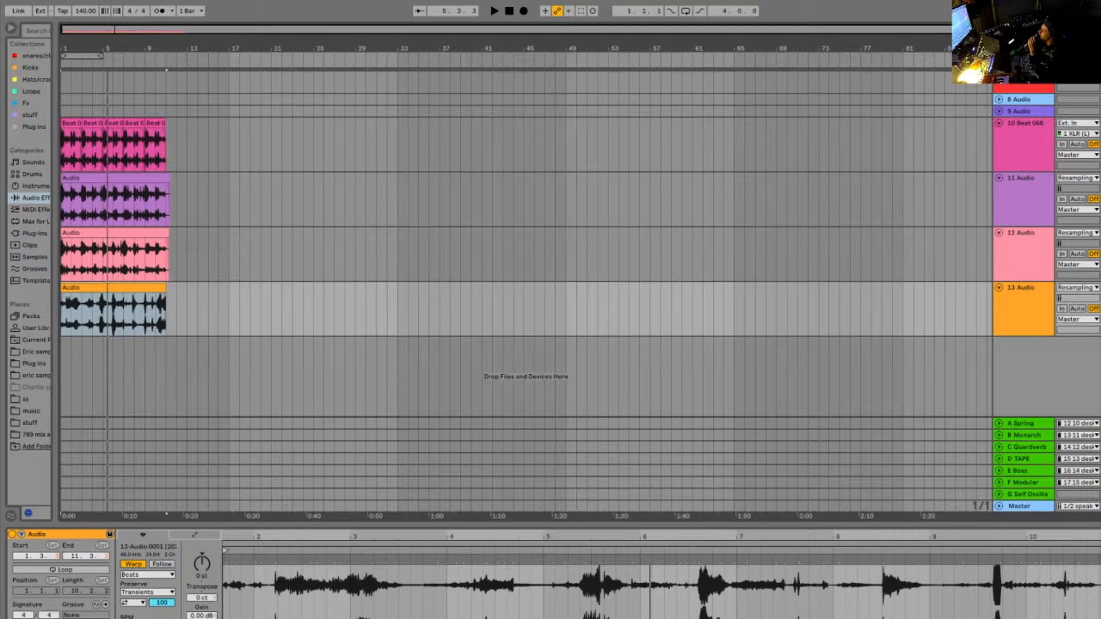
left_click(137, 288)
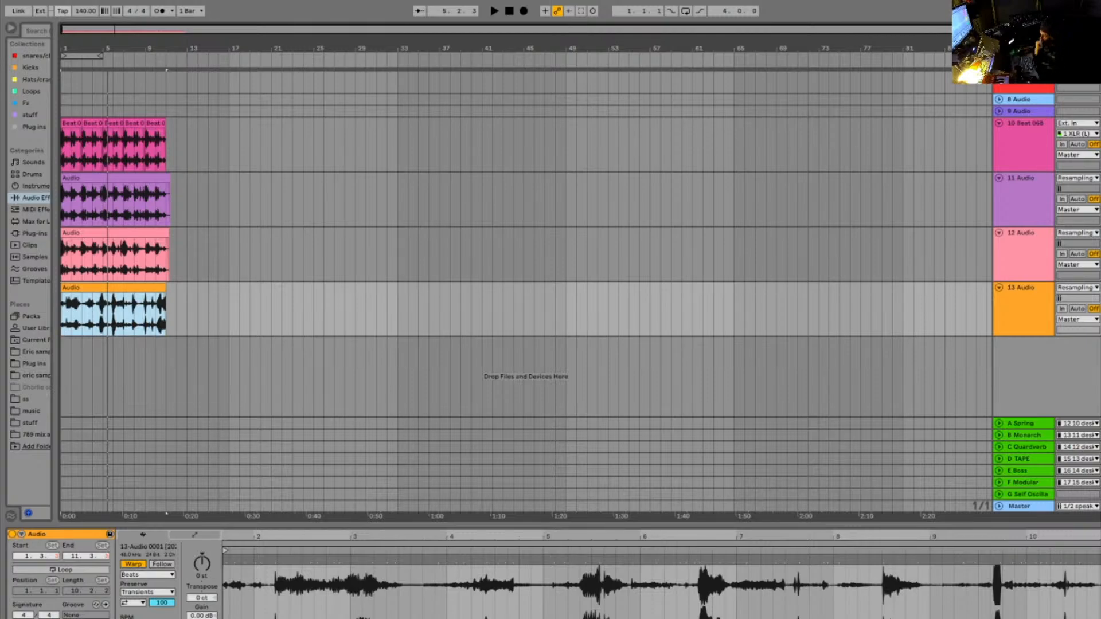
key("ctrl+super+f")
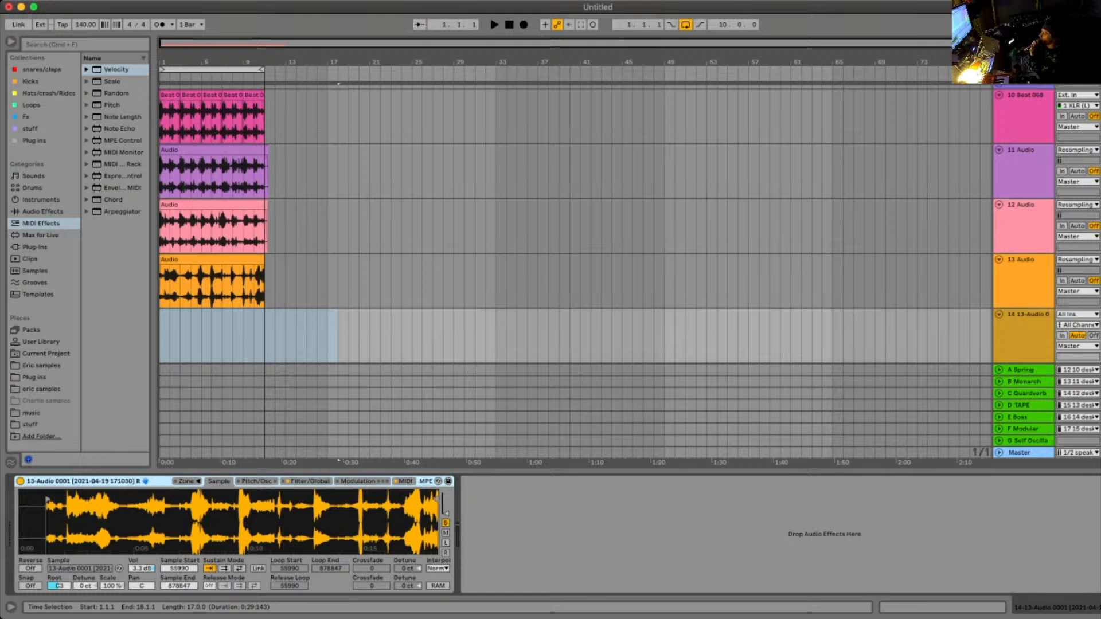
Select the reversed clip on track 13 and listen to its opening bars
left_click(213, 260)
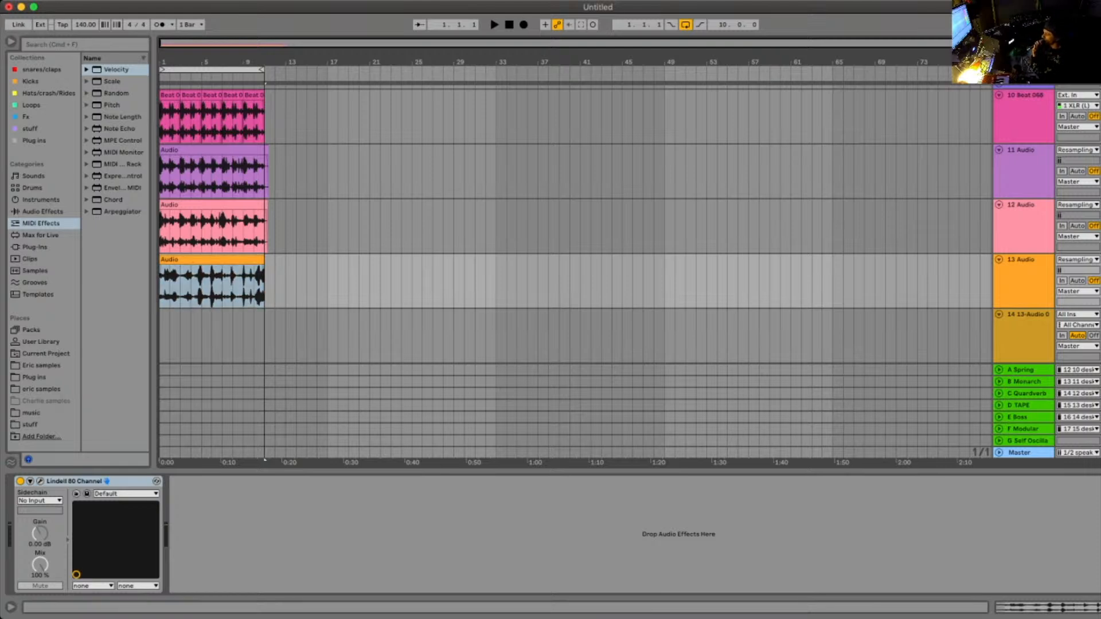
key("space")
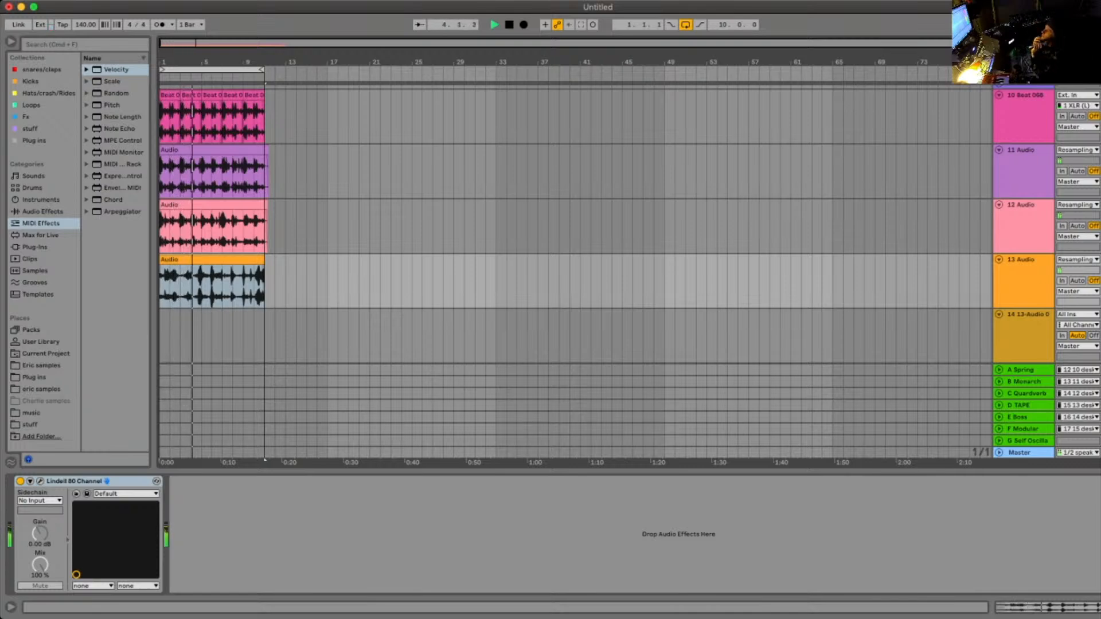
key("space")
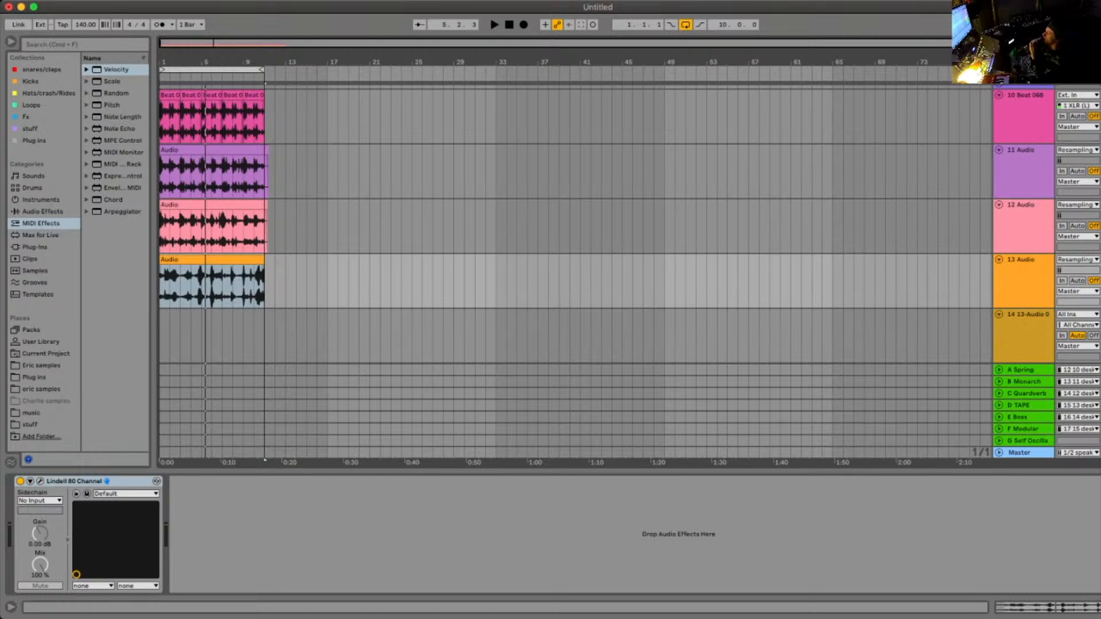
Check the Velocity to Sample Offset routing in track 14's Sampler and return to its sample display
key("Down")
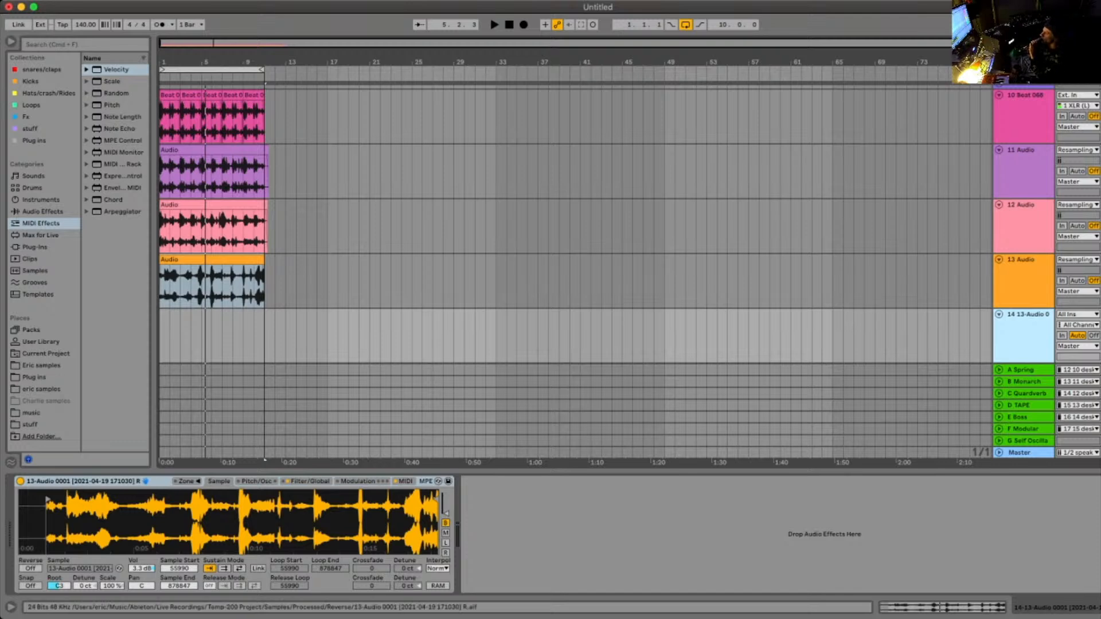
left_click(405, 482)
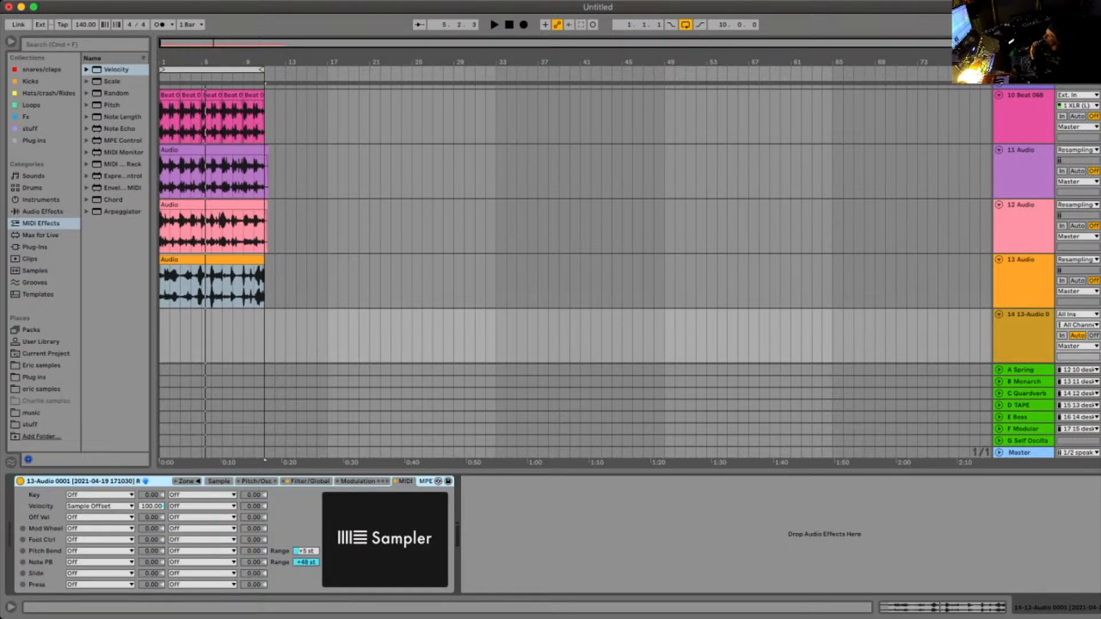
left_click(101, 506)
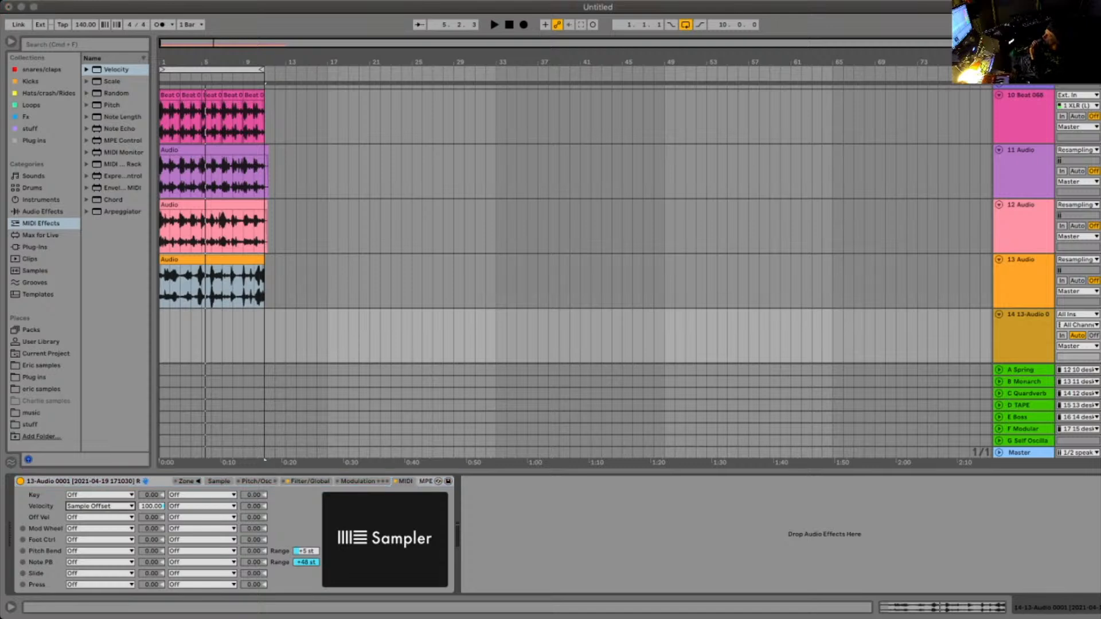
left_click(101, 507)
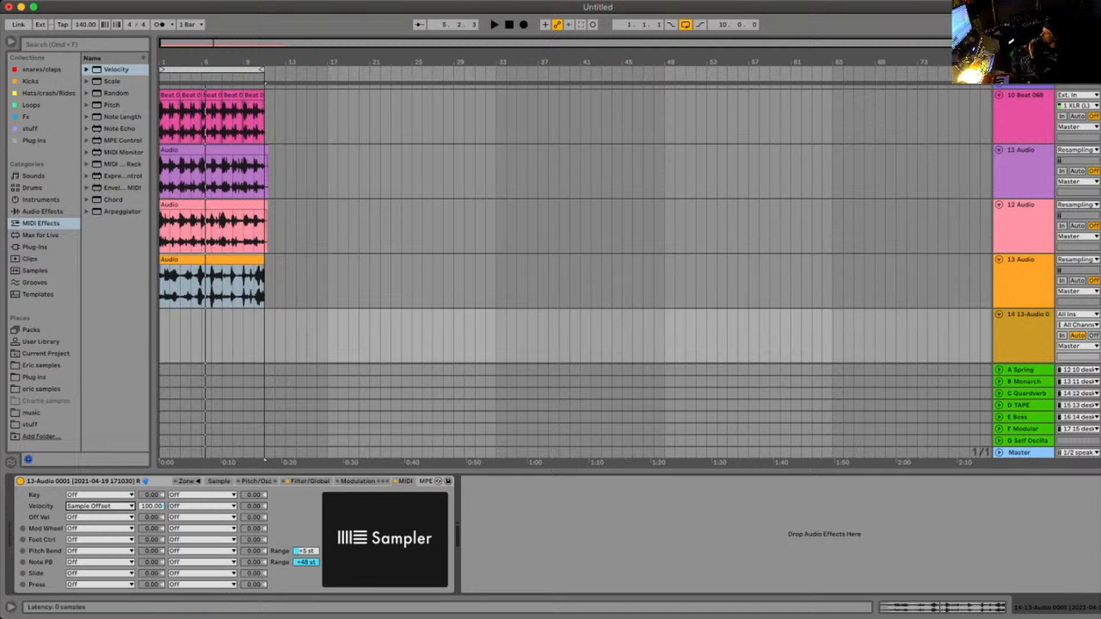
left_click(218, 482)
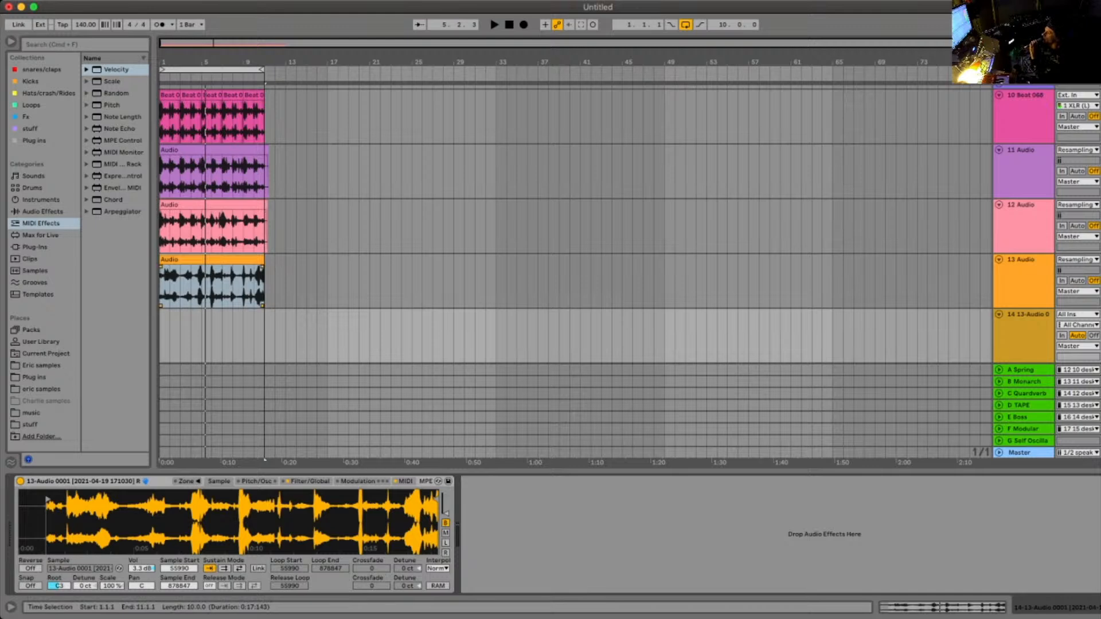
Create a one-bar MIDI clip on track 14 and fill it with consecutive sixteenth notes on G#3
double_click(164, 324)
mouse_move(310, 478)
left_mouse_down()
mouse_move(538, 466)
mouse_move(595, 477)
mouse_move(481, 478)
left_mouse_up()
left_click_drag(648, 479, 1090, 478)
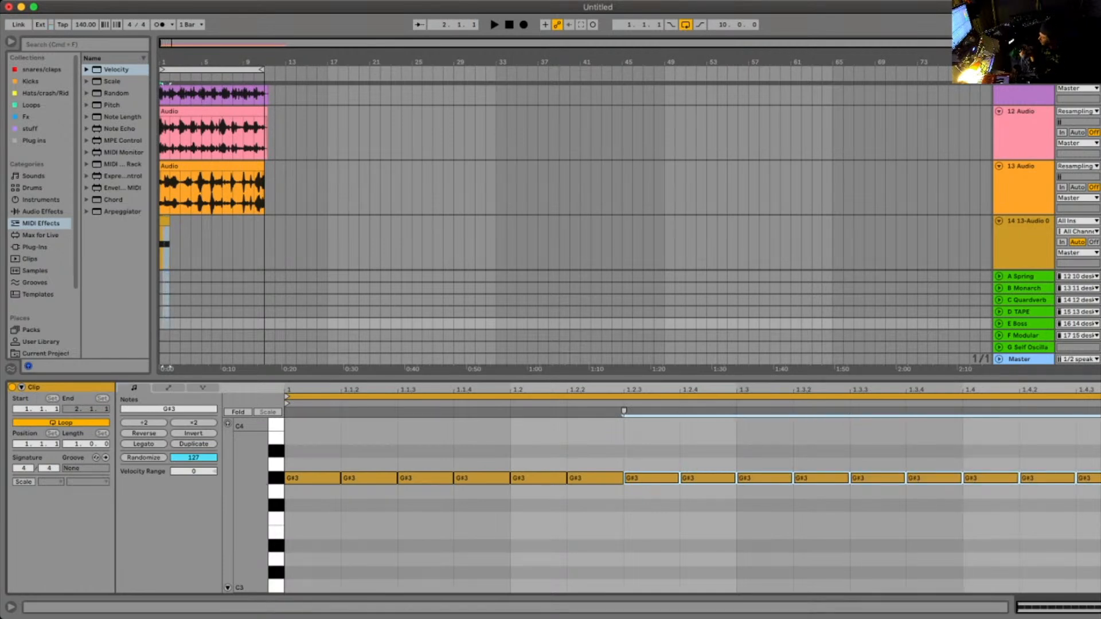
Show and enlarge the clip's velocity lane and set the velocities of the notes from 1.2.3 onward to 127
left_click(228, 588)
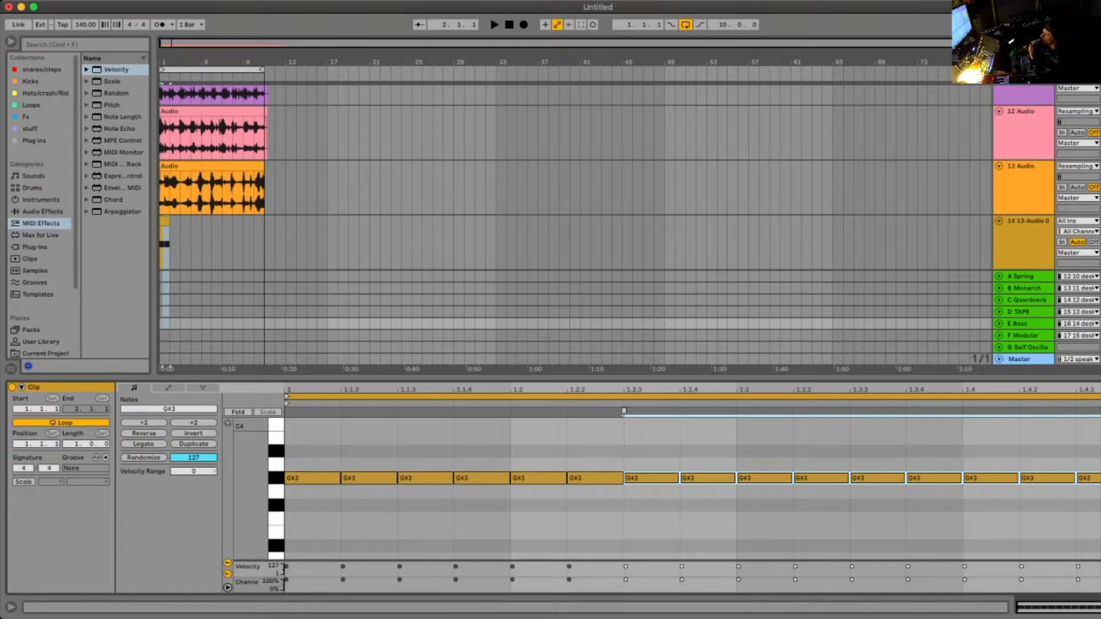
left_click_drag(277, 561, 277, 452)
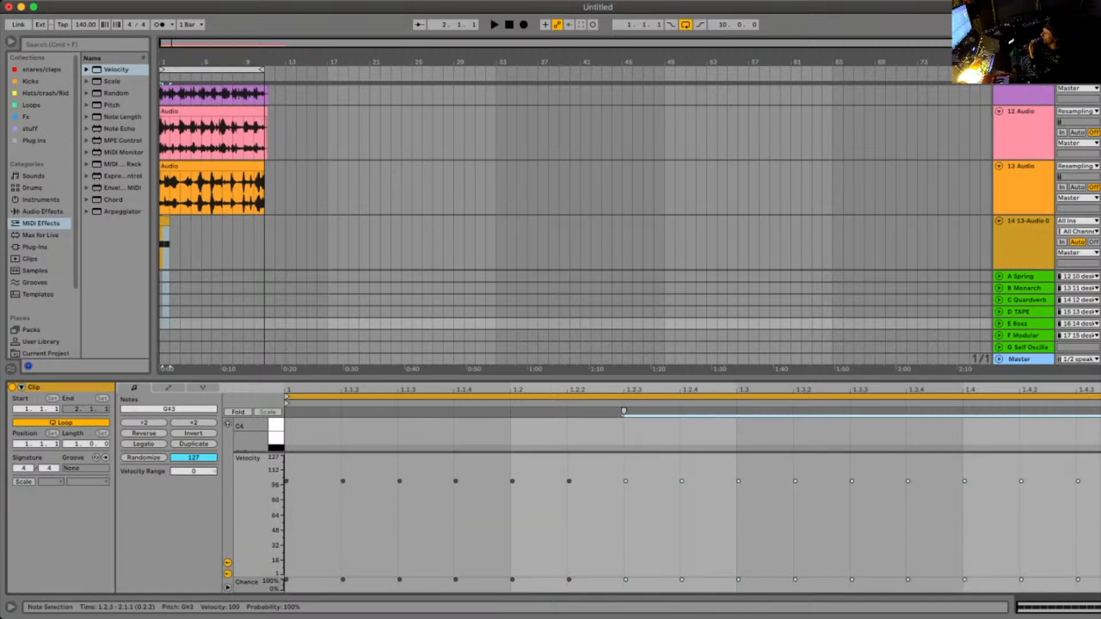
left_click_drag(625, 501, 739, 516)
left_click_drag(1021, 514, 1090, 503)
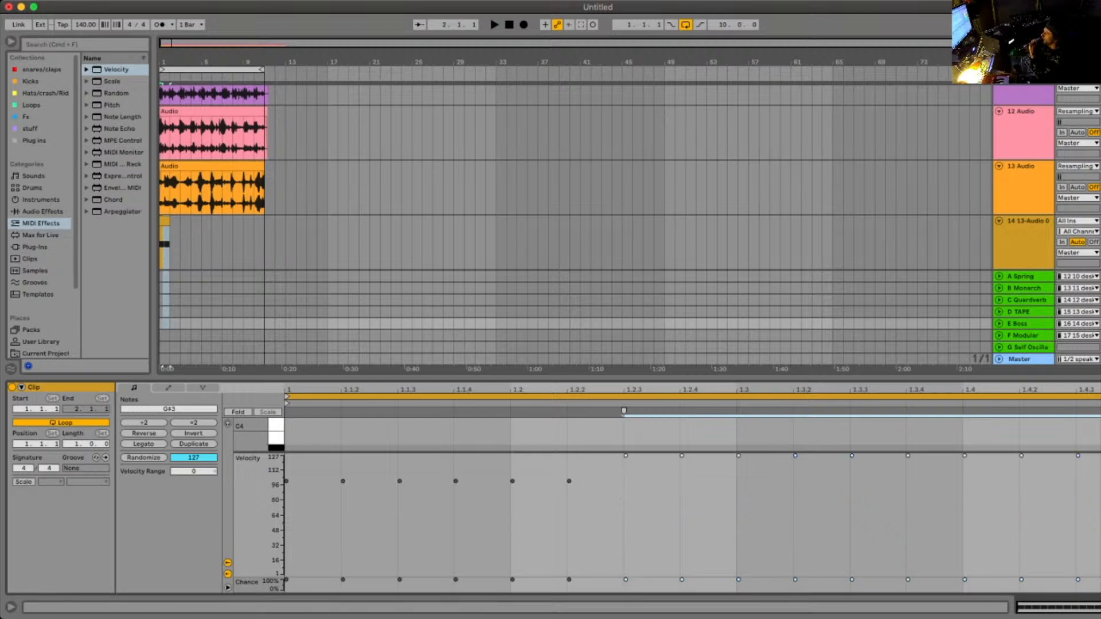
Add the Velocity MIDI effect before the Sampler on track 14
double_click(1028, 222)
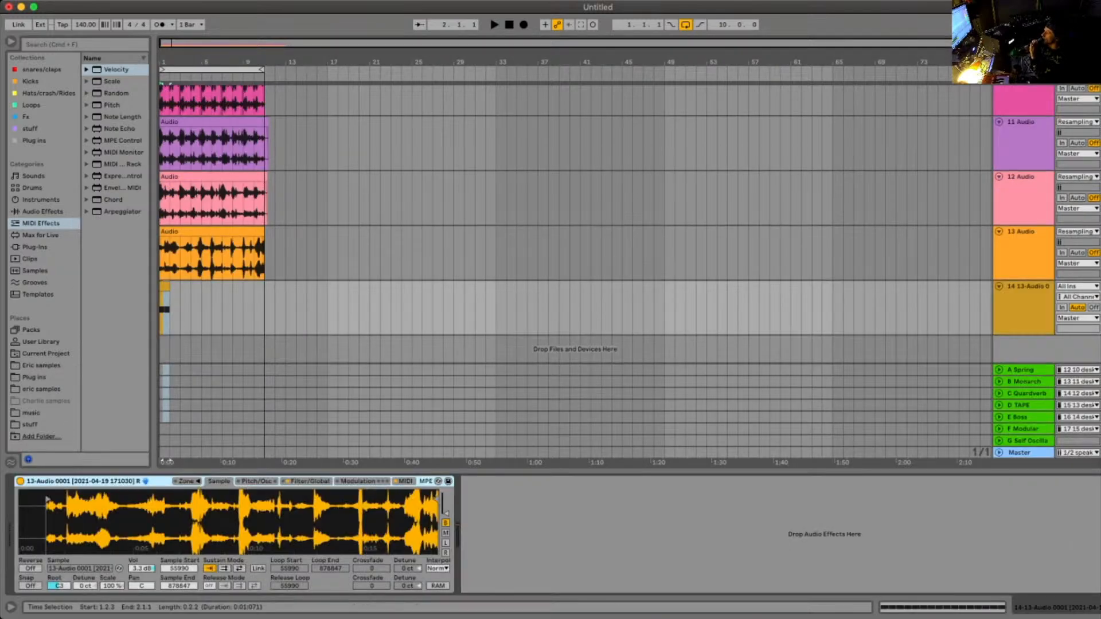
double_click(116, 69)
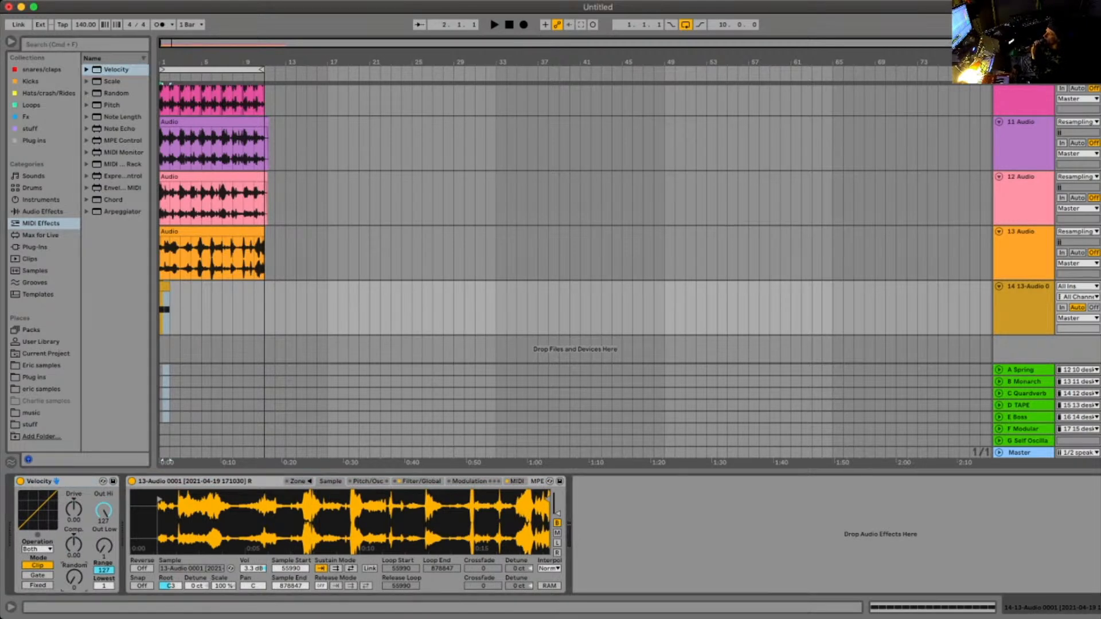
Repeat the one-bar MIDI clip on track 14 up to bar 11 and set the Velocity effect's Random amount to 64
left_click(165, 287)
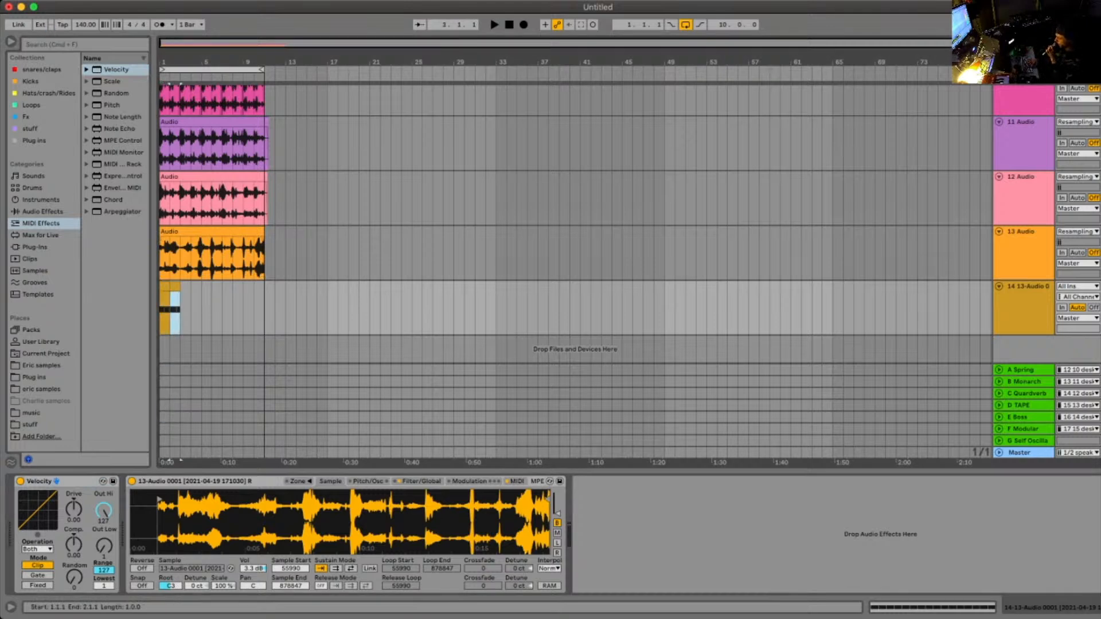
key("space")
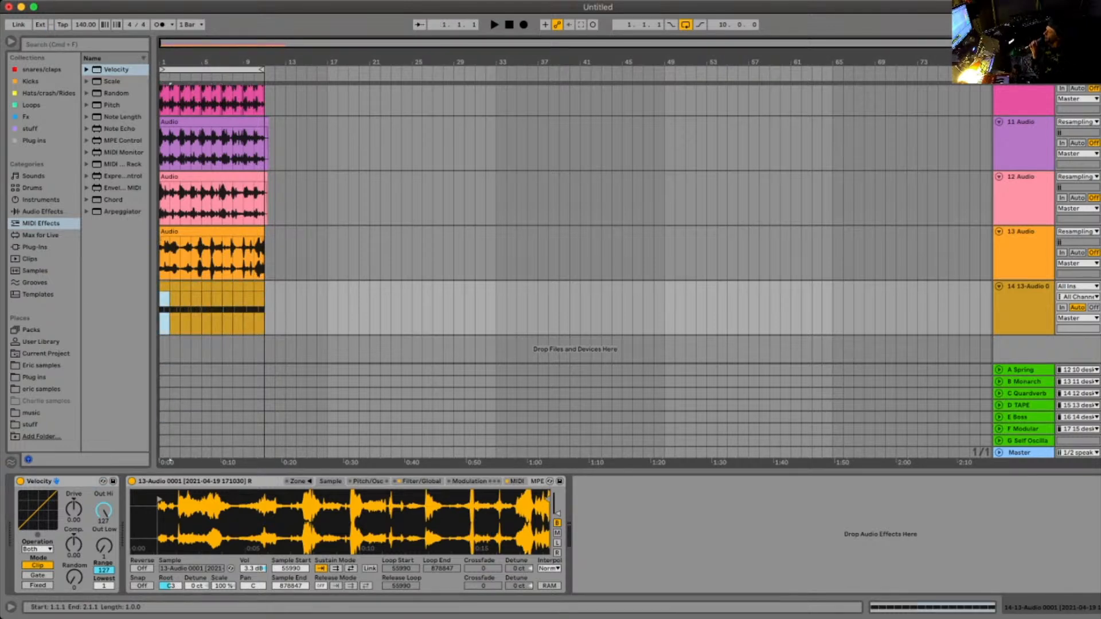
left_click_drag(74, 577, 74, 541)
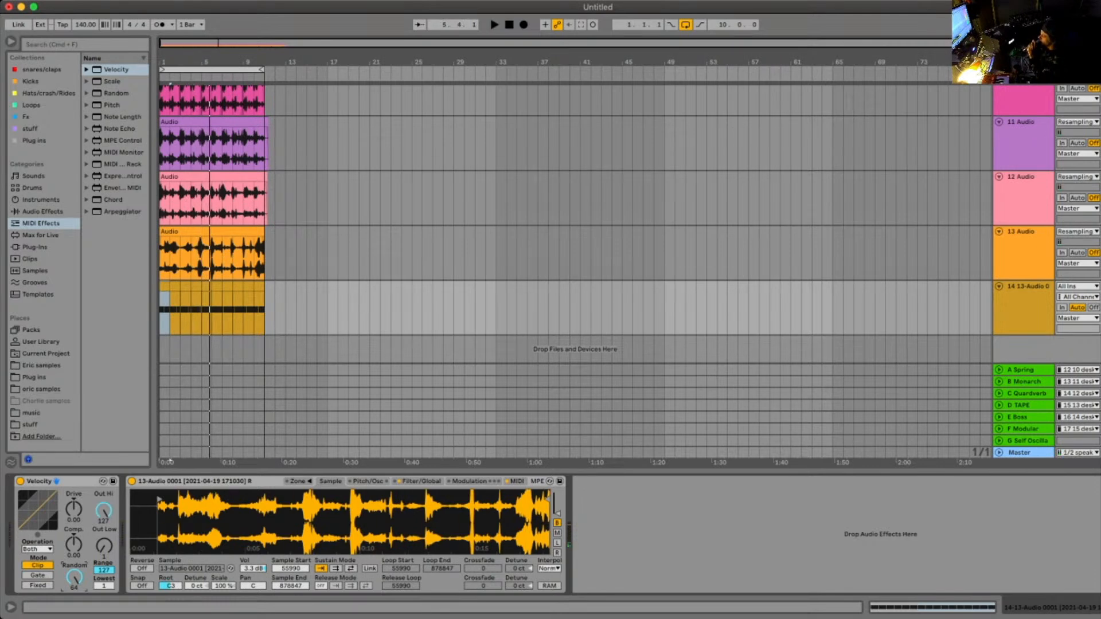
key("space")
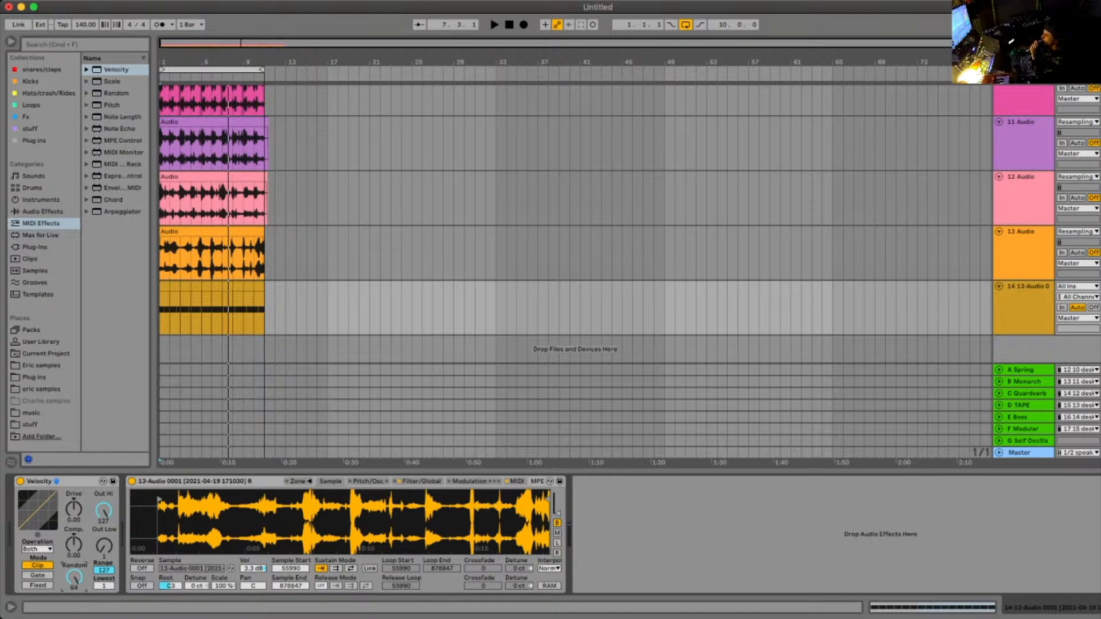
Lower the Sampler's filter cutoff to 257 Hz with 43 % resonance and set its velocity modulation to 100 %
left_click(368, 482)
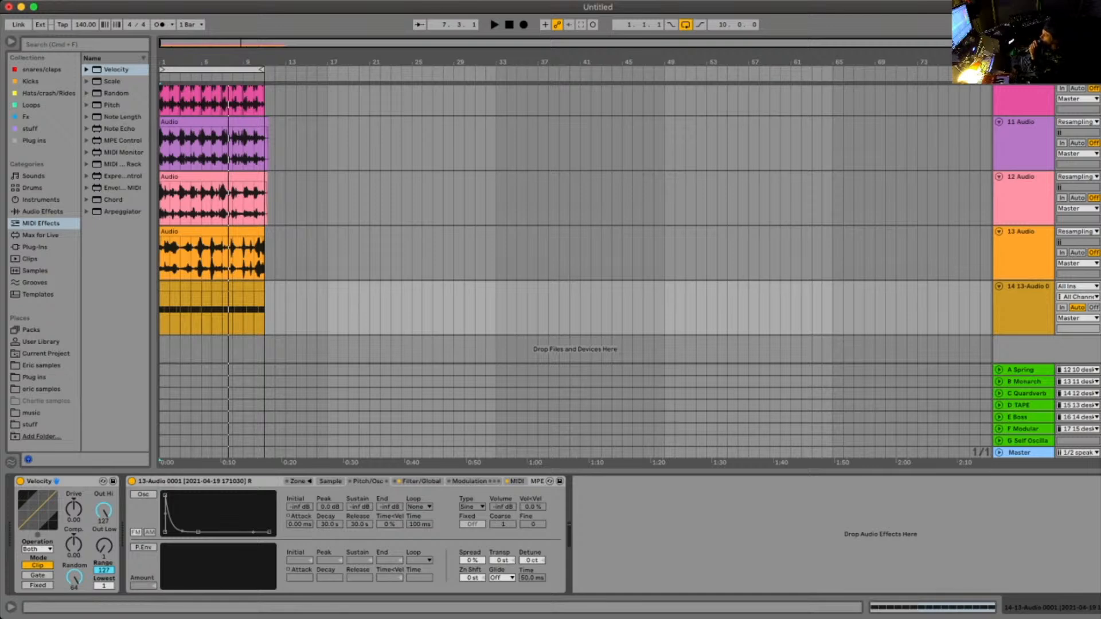
left_click(422, 482)
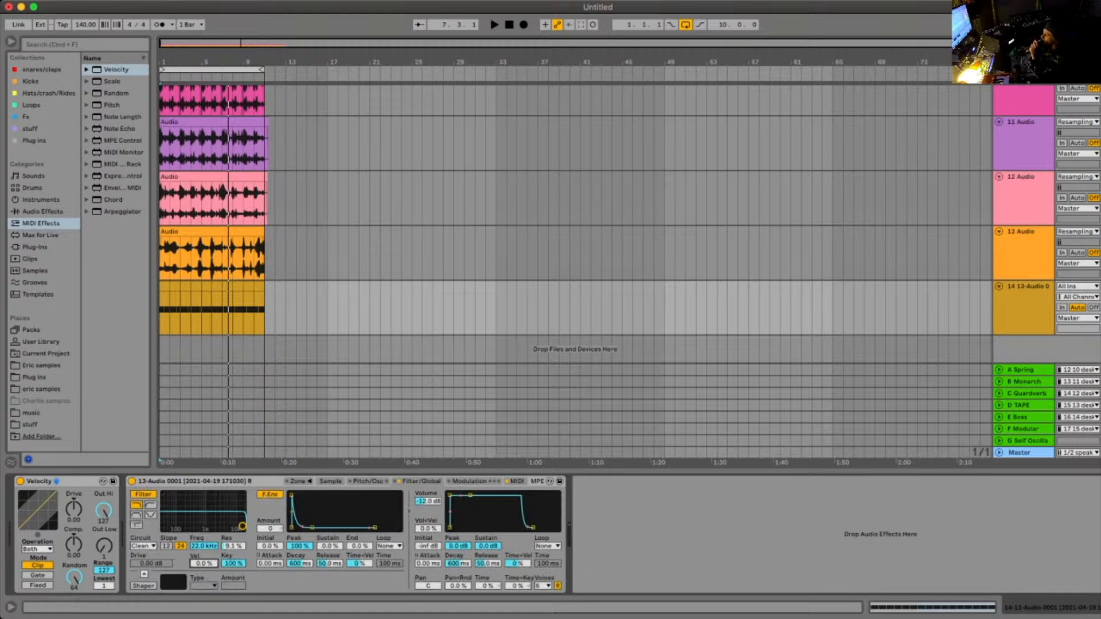
left_click_drag(242, 526, 190, 517)
key("space")
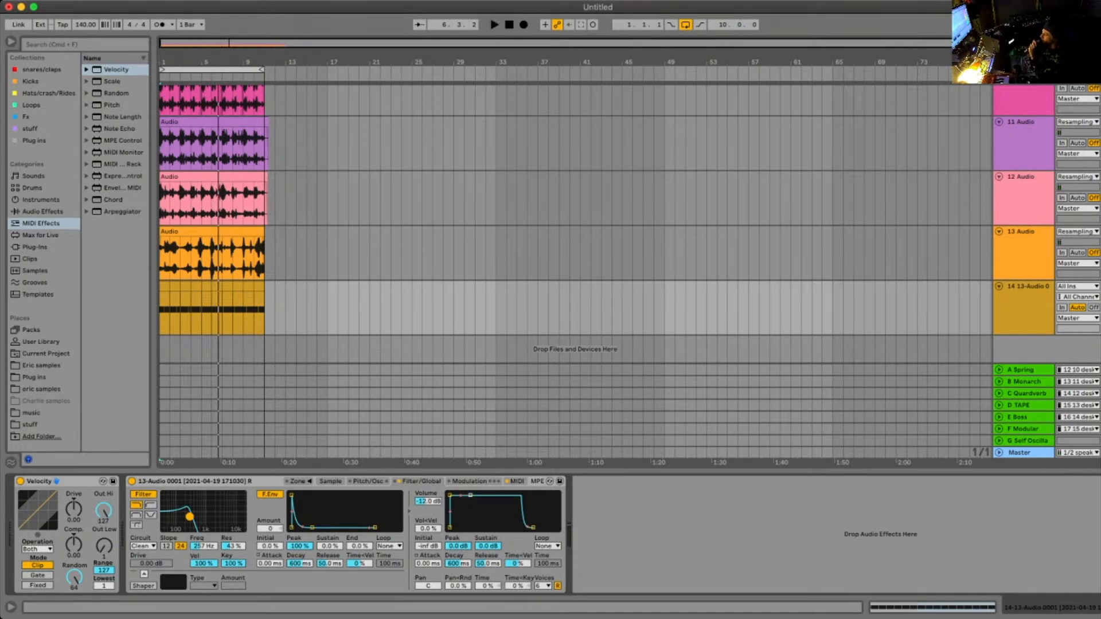
Shape the Sampler's volume envelope with a -25 dB sustain and 12.8 s release, and raise the tempo to 167 BPM
left_click_drag(470, 494, 470, 527)
key("space")
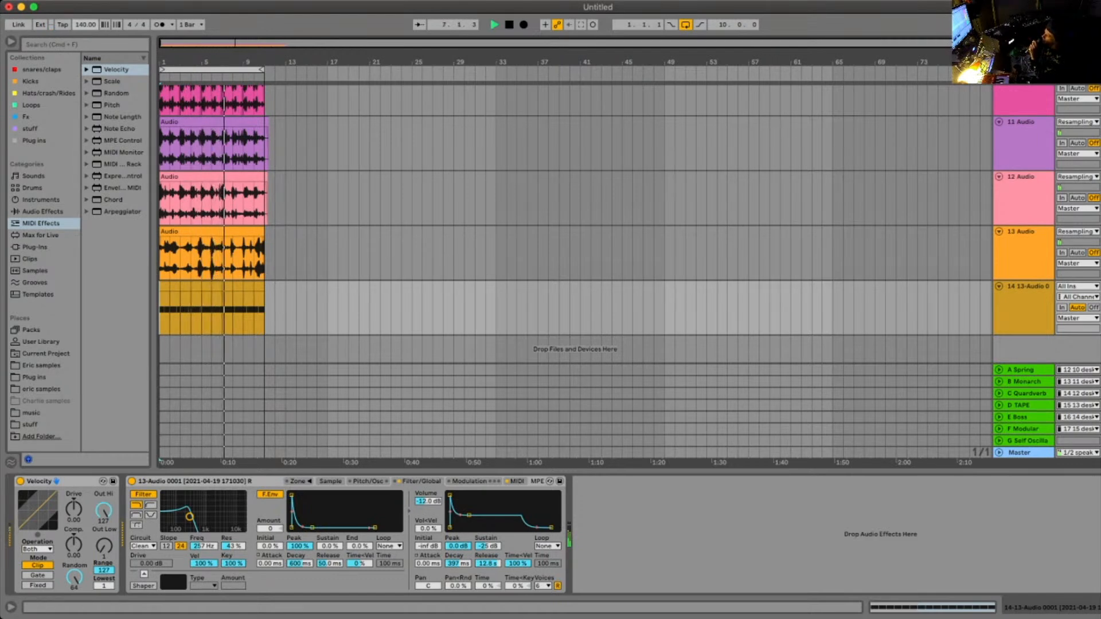
left_click_drag(85, 24, 85, 9)
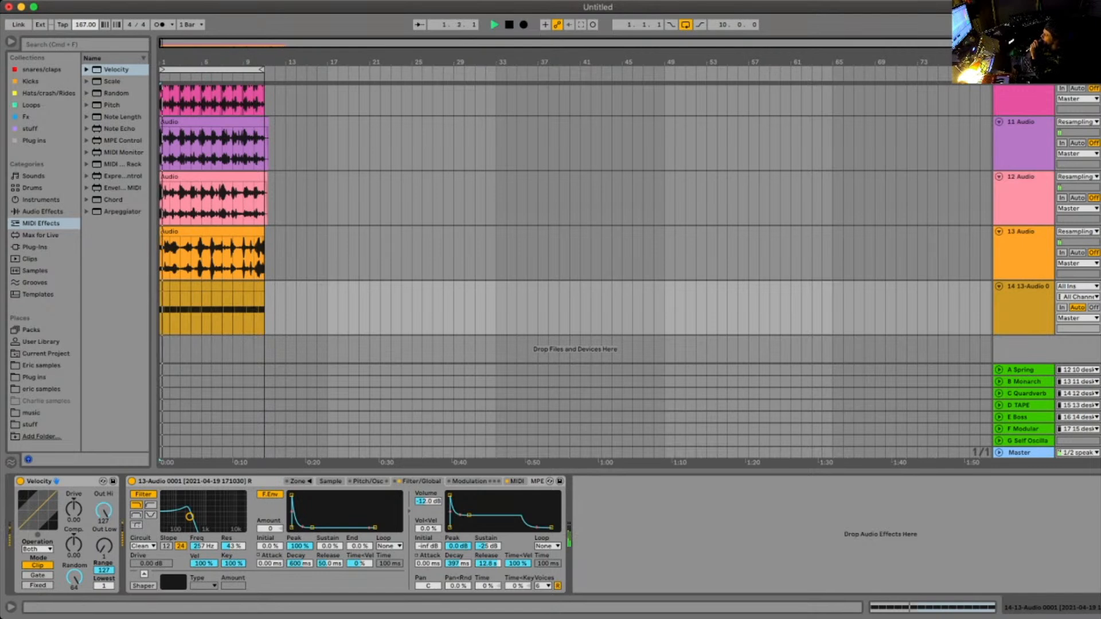
Enable the Sampler's FM oscillator with its volume at -15 dB and Vol<Vel at 48 %, auditioning the loop
left_click(368, 482)
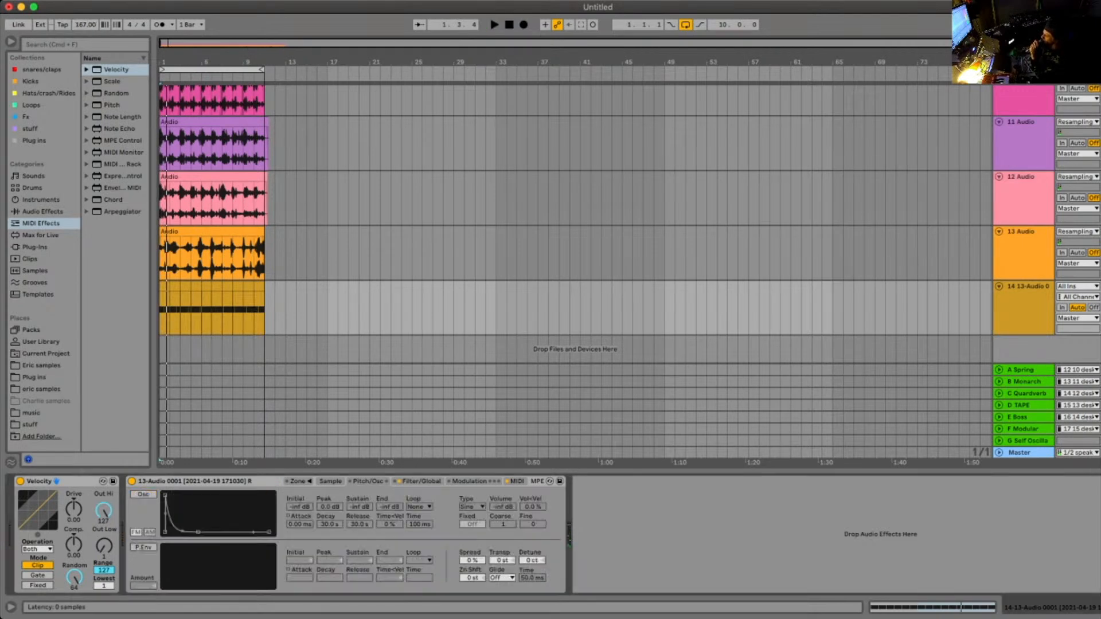
left_click(143, 494)
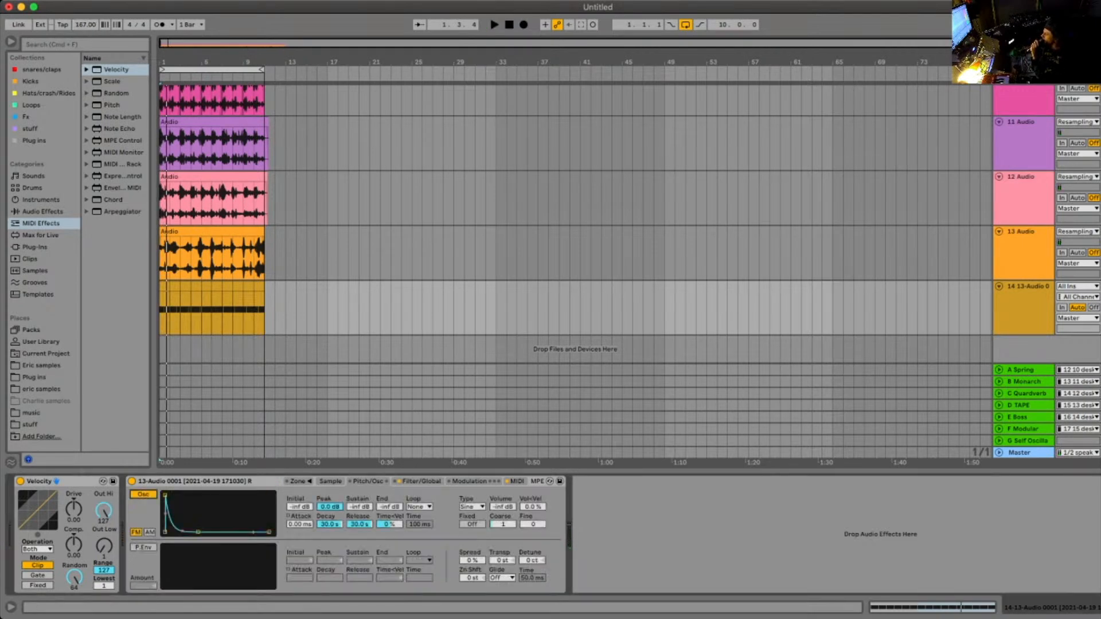
left_click_drag(503, 507, 503, 449)
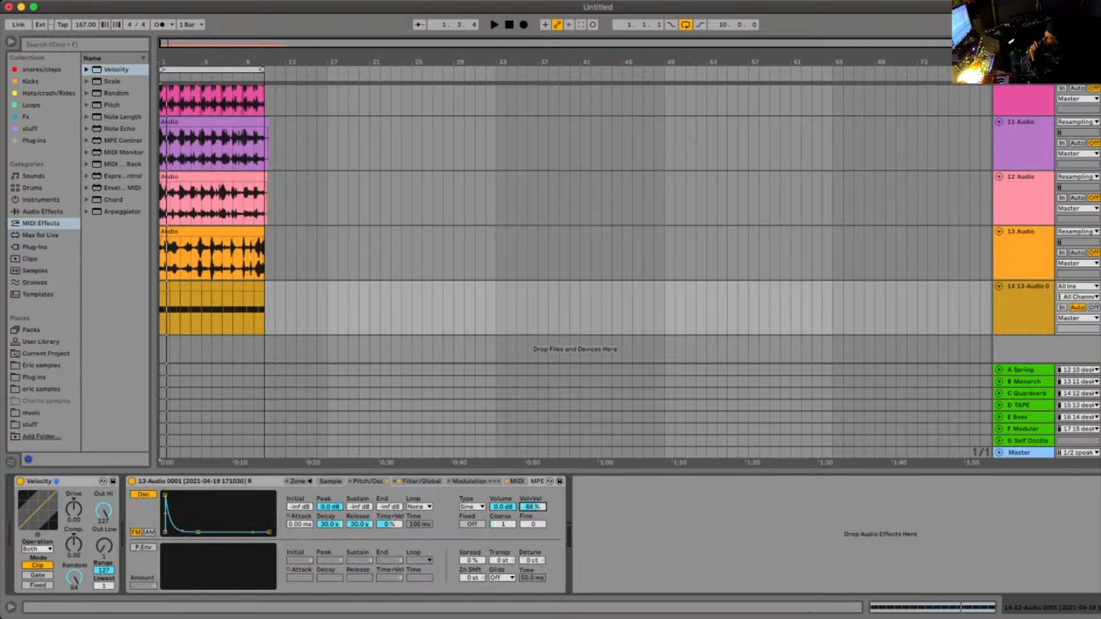
key("space")
left_click_drag(503, 507, 503, 533)
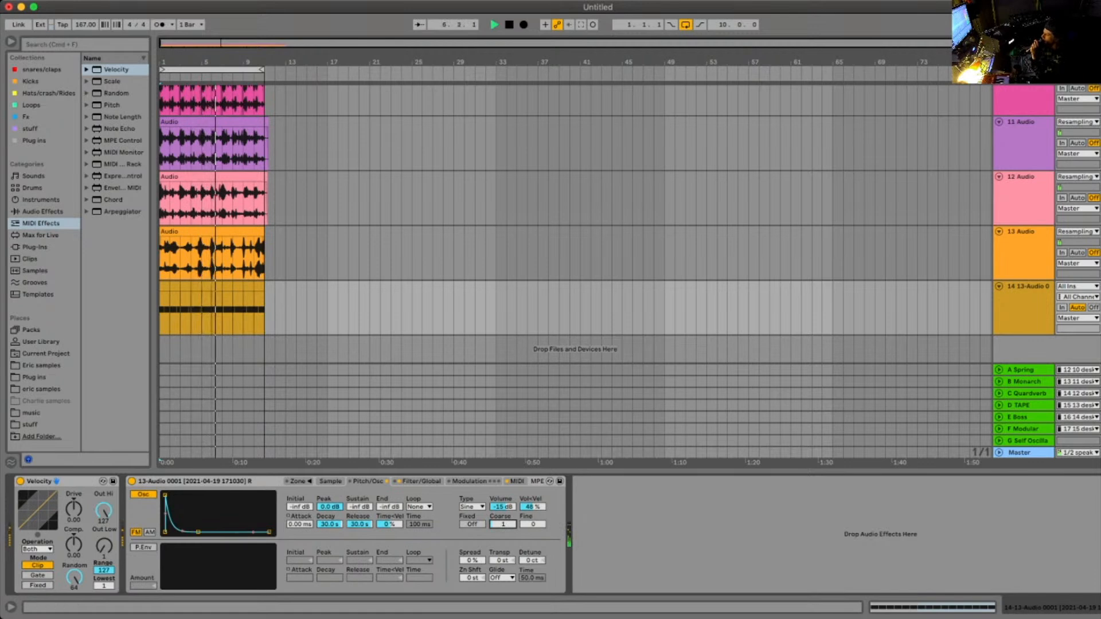
Set the filter envelope to 1.26 s decay and 3.8 % sustain, resonance to 30 %, and the volume envelope to 859 ms decay and -20 dB sustain
left_click(421, 482)
left_click_drag(469, 514, 471, 511)
left_click_drag(312, 527, 315, 527)
mouse_move(189, 516)
left_mouse_down()
mouse_move(210, 512)
mouse_move(190, 521)
left_mouse_up()
mouse_move(450, 495)
left_mouse_down()
mouse_move(484, 495)
mouse_move(450, 495)
left_mouse_up()
key("space")
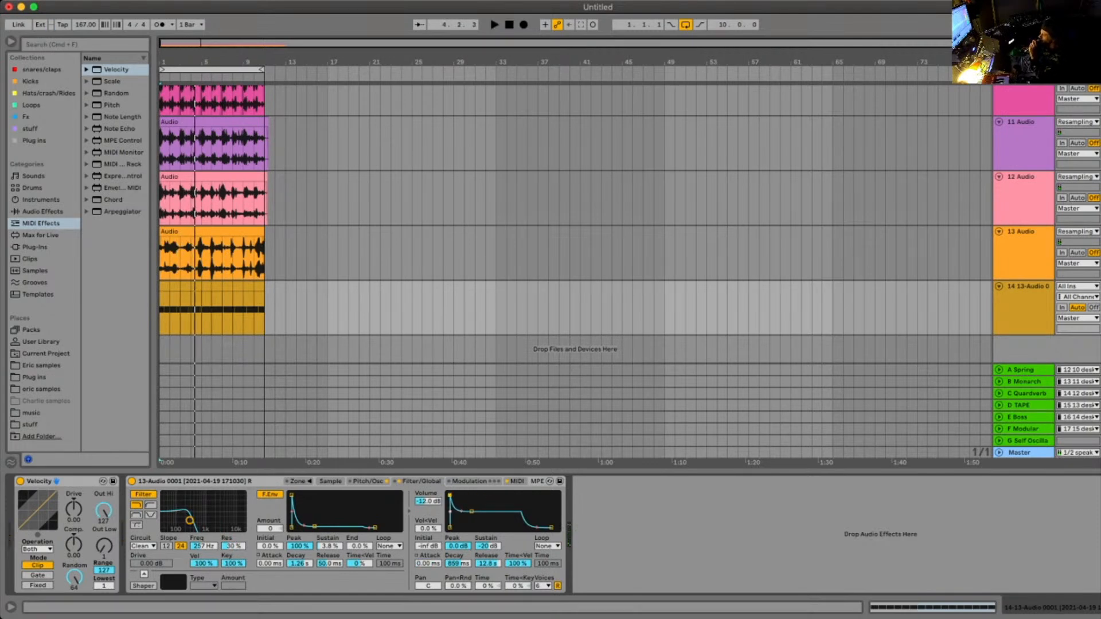
Lower the volume envelope's sustain to -33 dB and set the song tempo to 130 BPM
left_click_drag(471, 511, 471, 520)
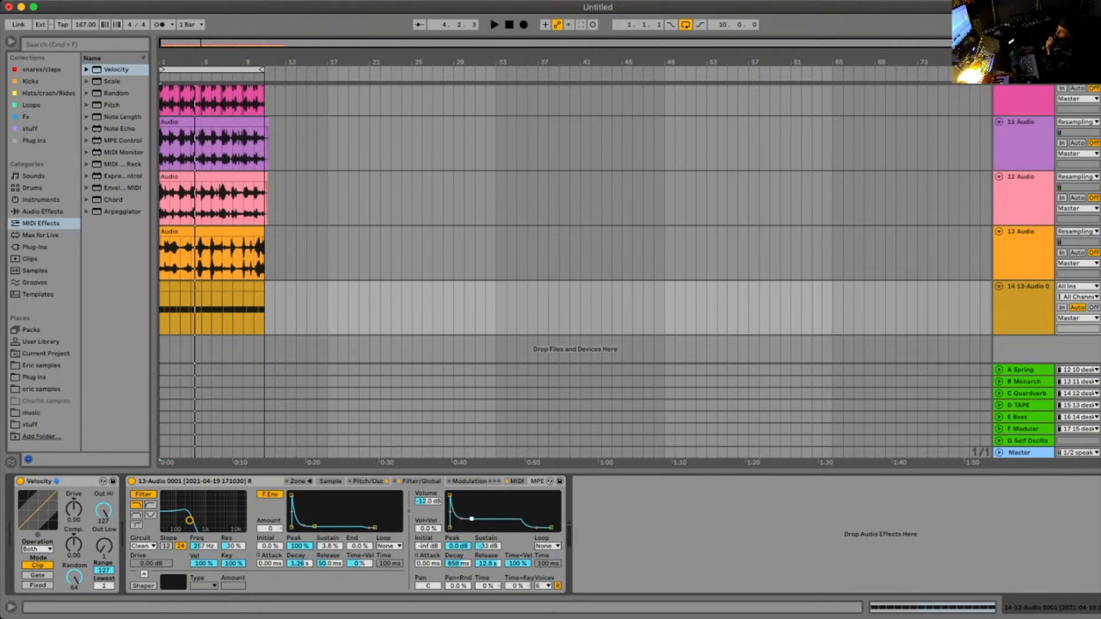
left_click_drag(85, 25, 86, 46)
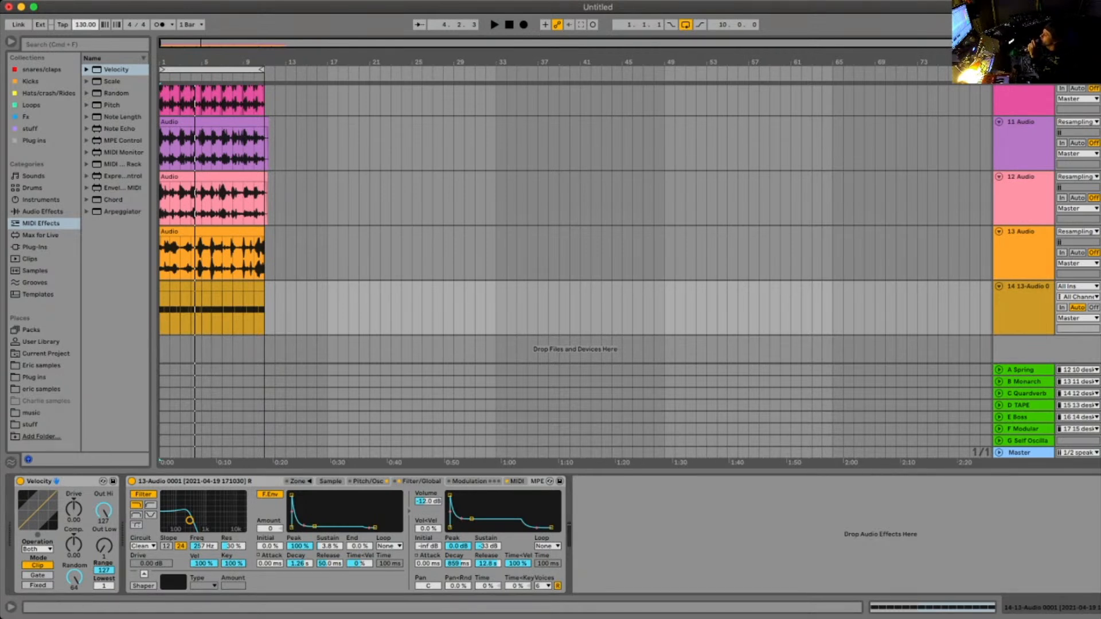
Enable LFO 2 and LFO 3 in the Sampler and route LFO 2 to Pitch with an amount of 75.87
left_click(469, 482)
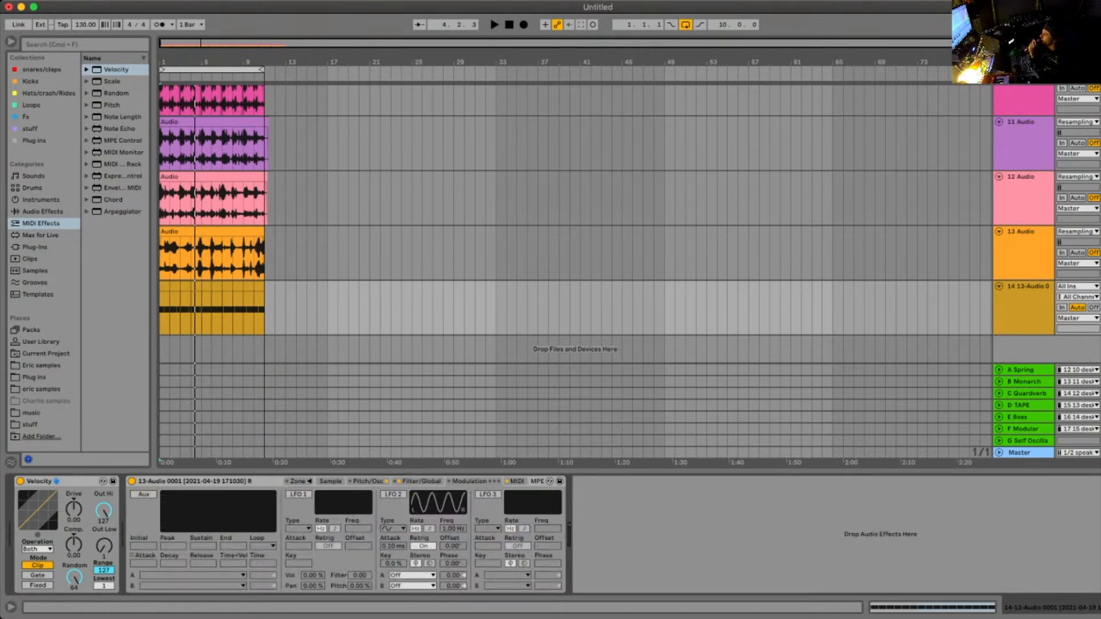
left_click(394, 495)
left_click(487, 495)
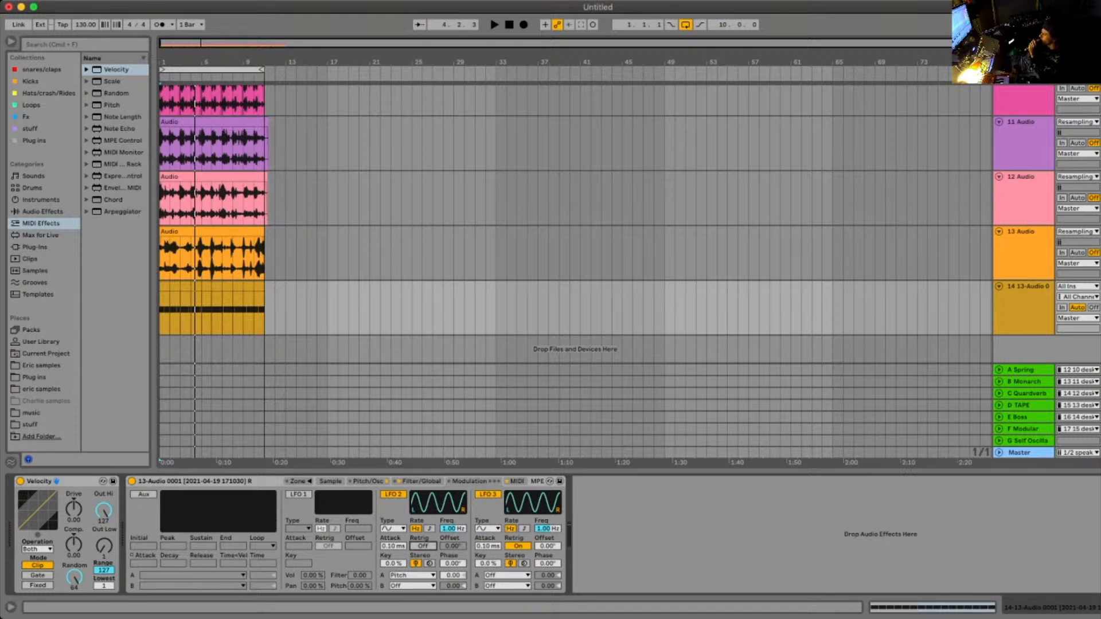
key("space")
left_click_drag(453, 575, 453, 555)
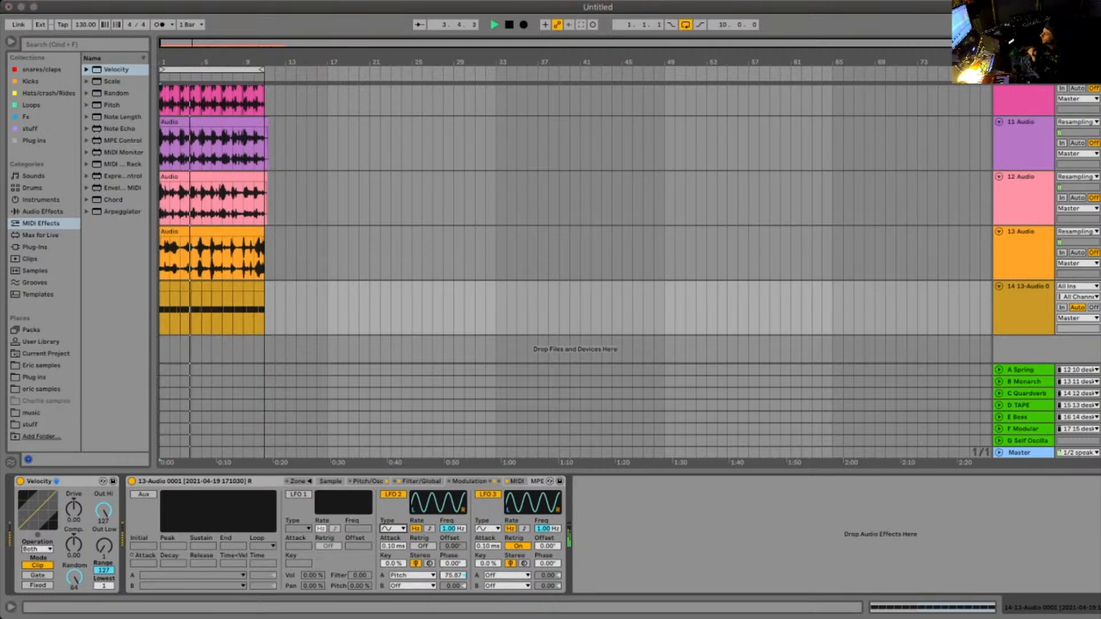
Give LFO 2 a stepped random waveform and route its second destination to Filter Drive with an amount of 61.44
left_click(397, 582)
left_click(429, 528)
left_click_drag(453, 529, 453, 524)
left_click(416, 529)
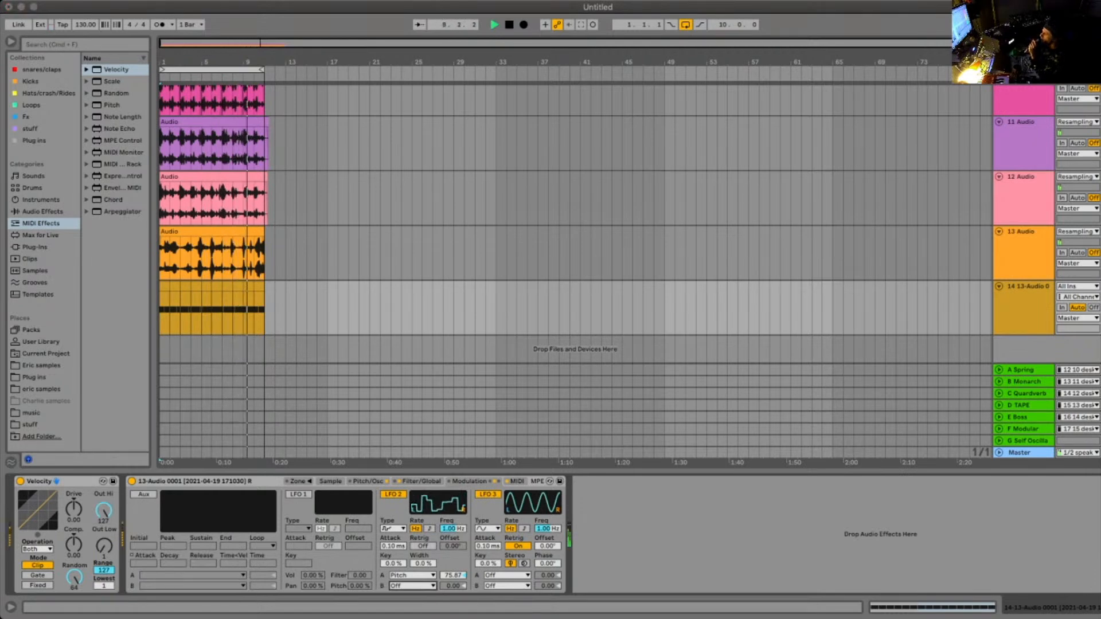
left_click(412, 585)
left_click_drag(453, 586, 453, 573)
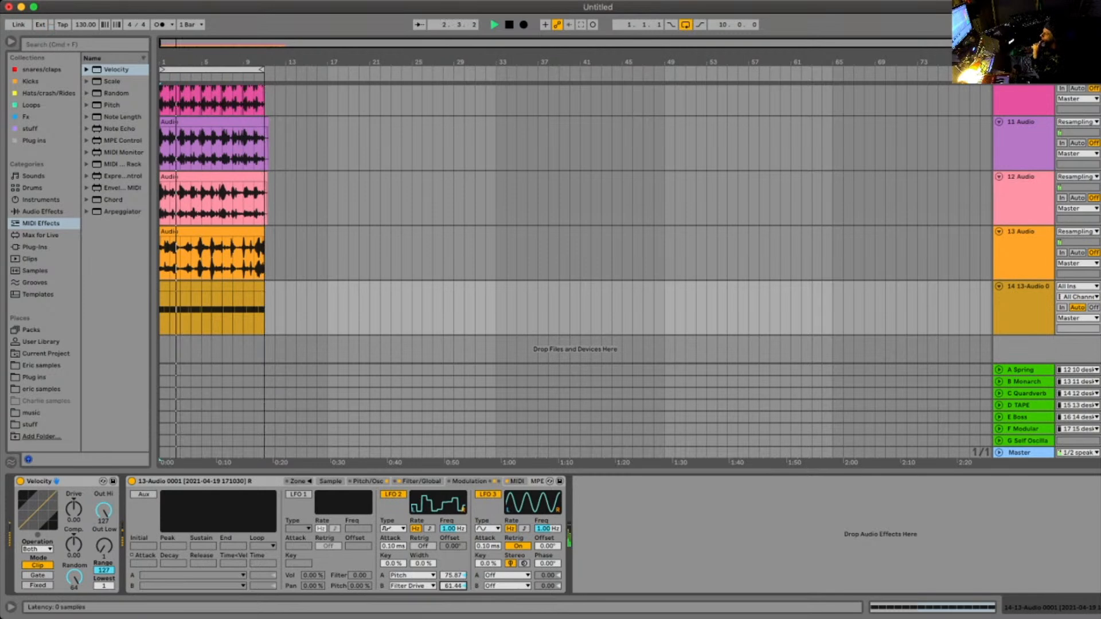
Switch the Sampler's filter circuit to OSR with 7.69 dB drive, and set its cutoff to 186 Hz and resonance to 50 %
left_click(422, 481)
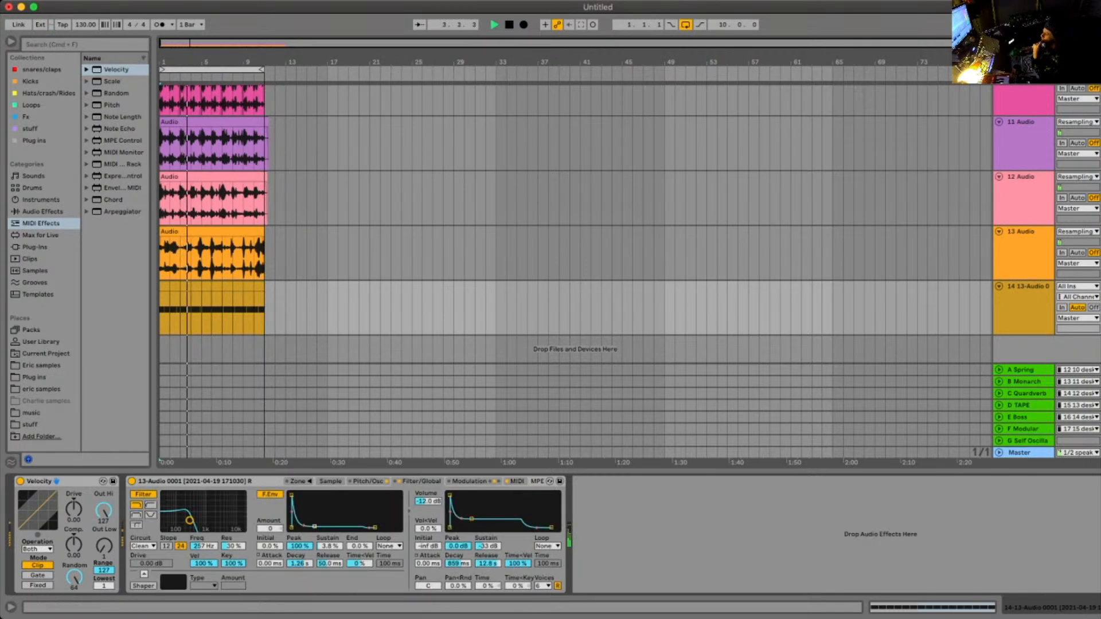
left_click(143, 547)
left_click_drag(151, 564, 207, 499)
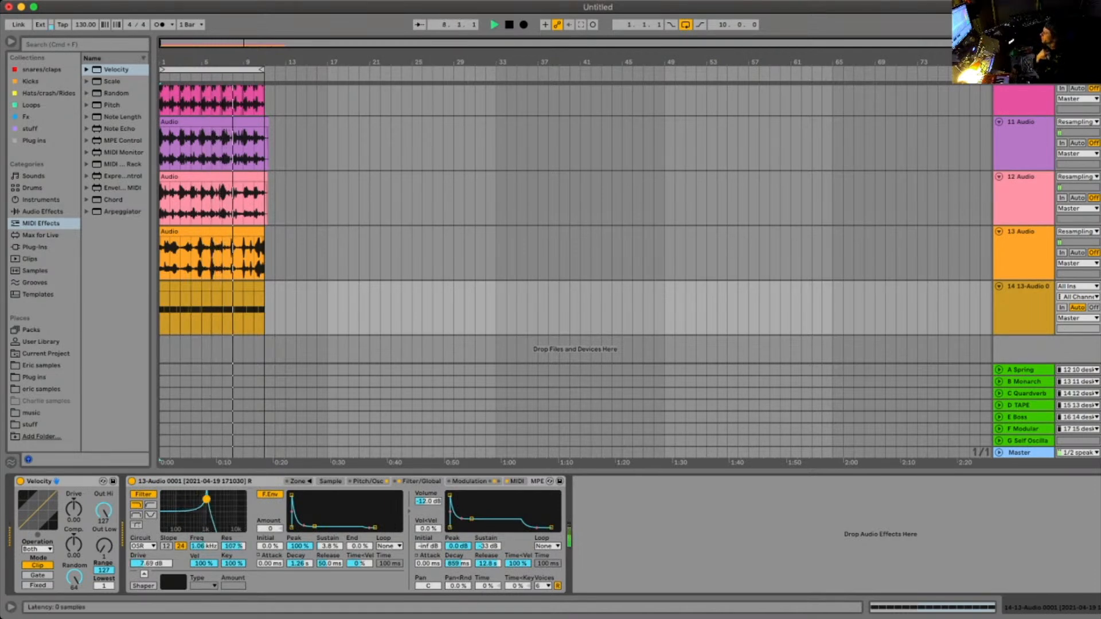
left_click_drag(207, 499, 186, 515)
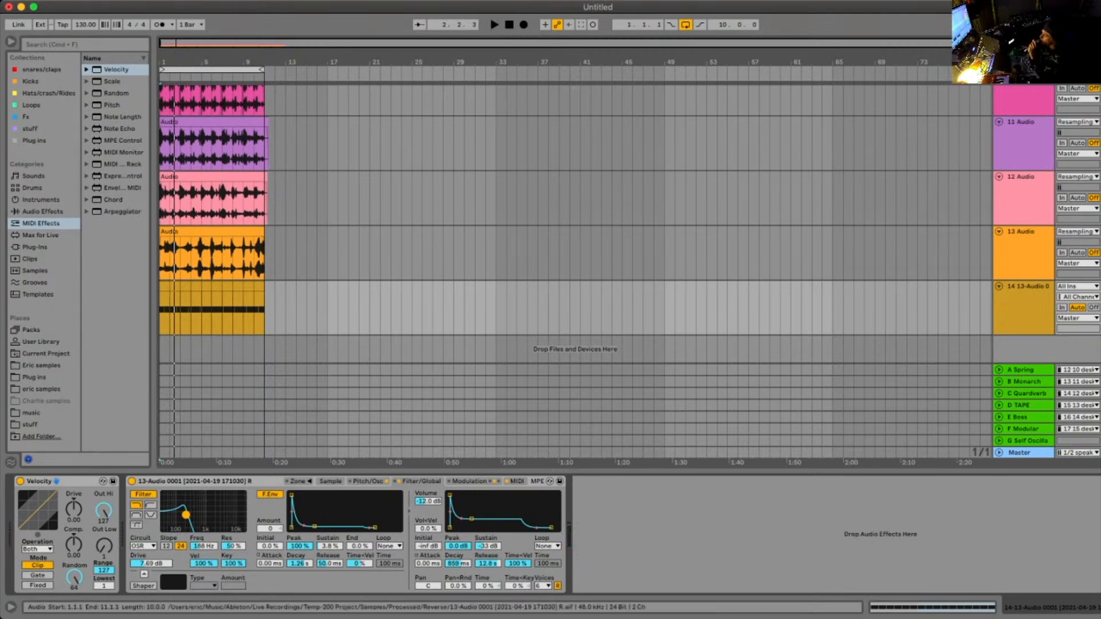
Open the full MIDI clip on track 14, enlarge its Chance lane, and randomize the note chances by 100 %
left_click_drag(265, 313, 160, 313)
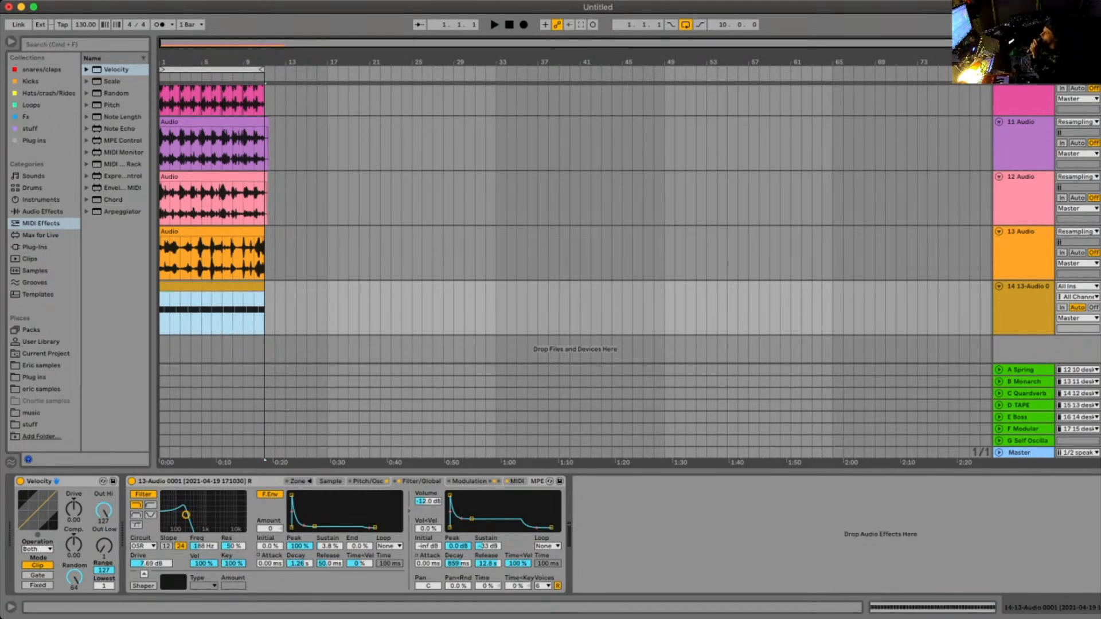
double_click(212, 286)
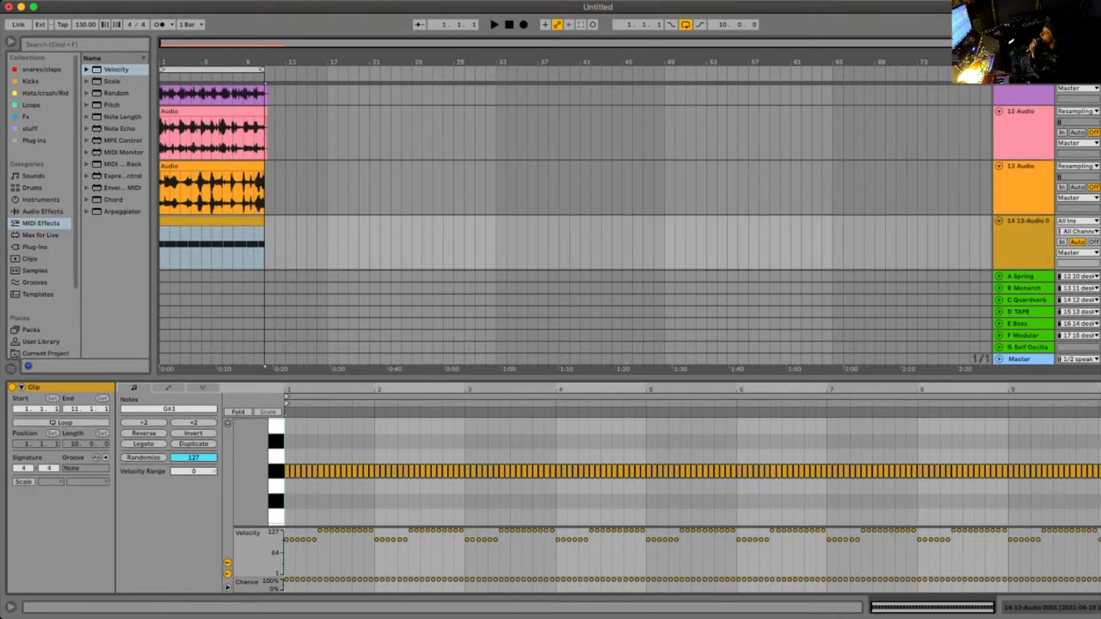
left_click_drag(321, 577, 321, 528)
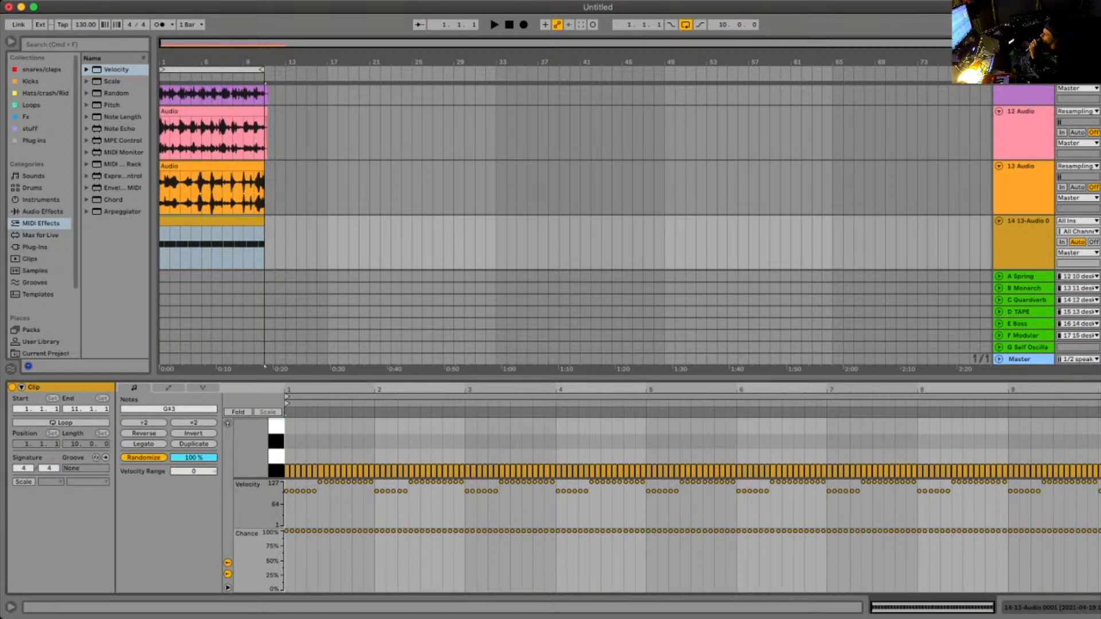
left_click(143, 458)
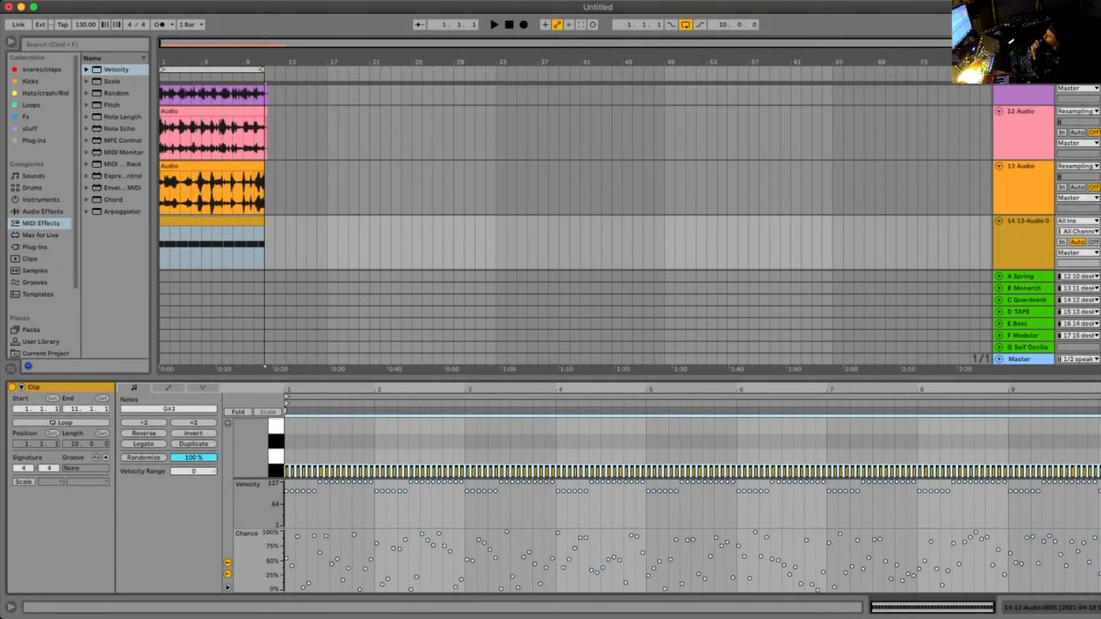
key("space")
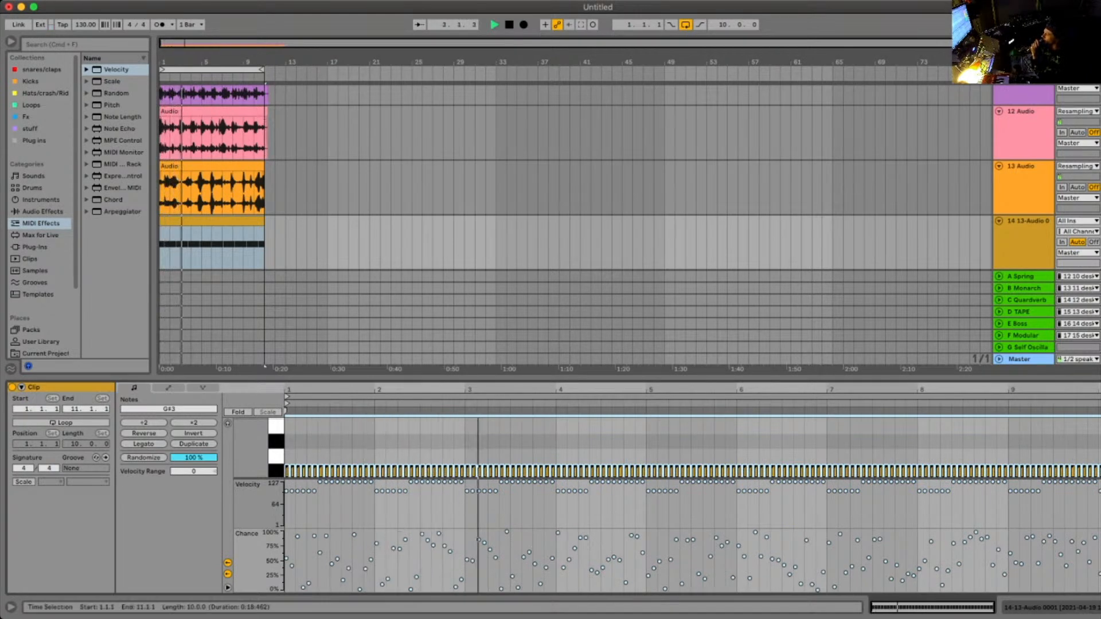
Turn on the metronome and add the Delay audio effect after the Sampler on track 14
left_click(159, 24)
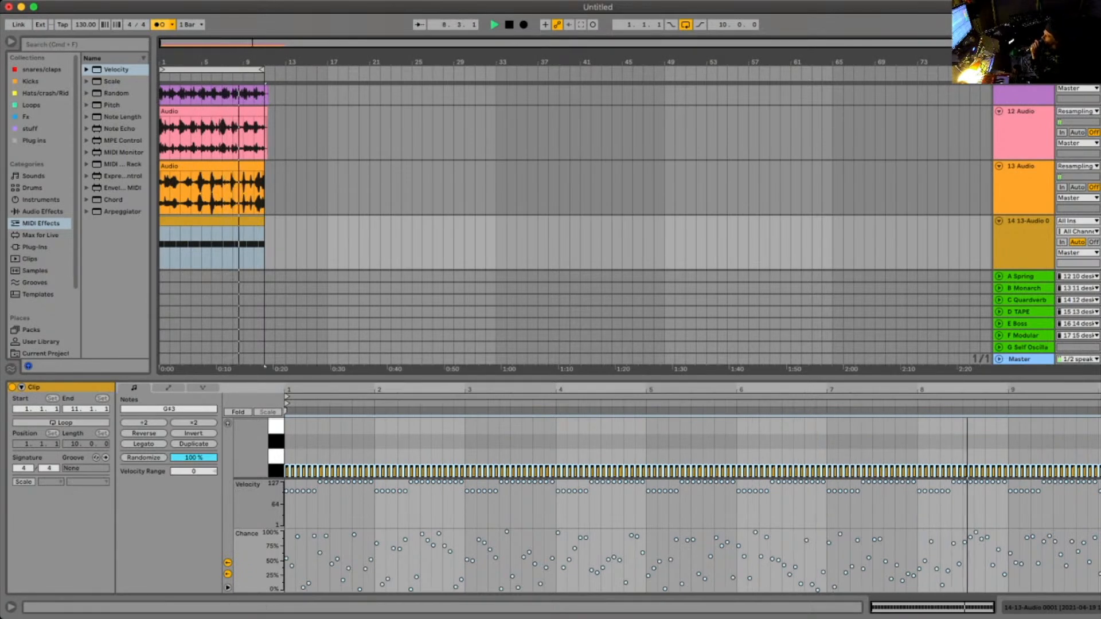
left_click_drag(213, 62, 212, 115)
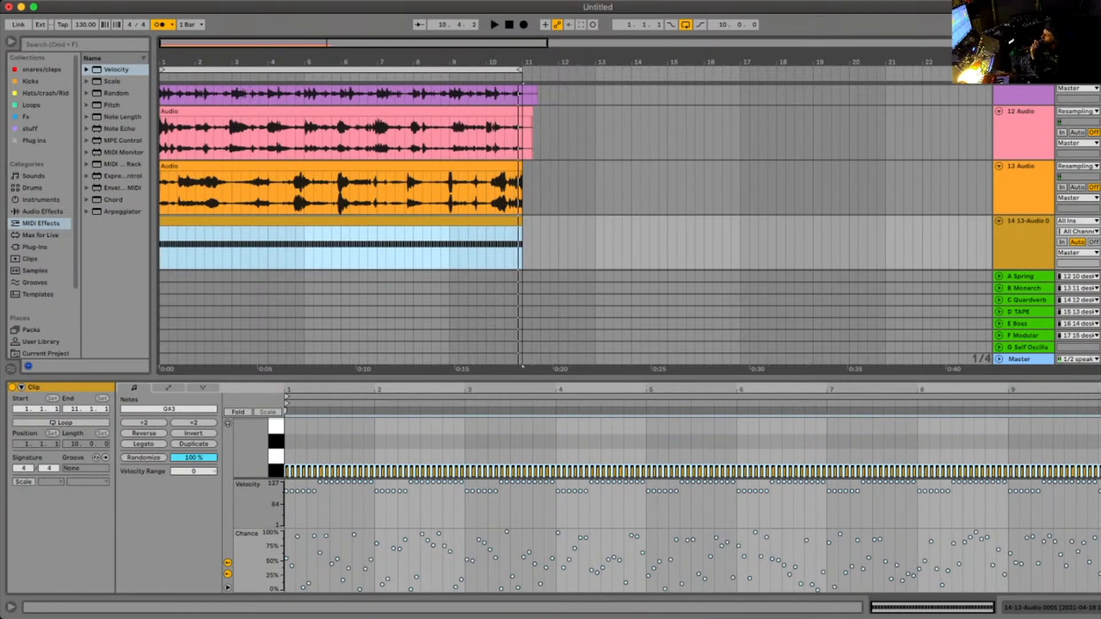
left_click(42, 212)
left_click(120, 224)
double_click(120, 224)
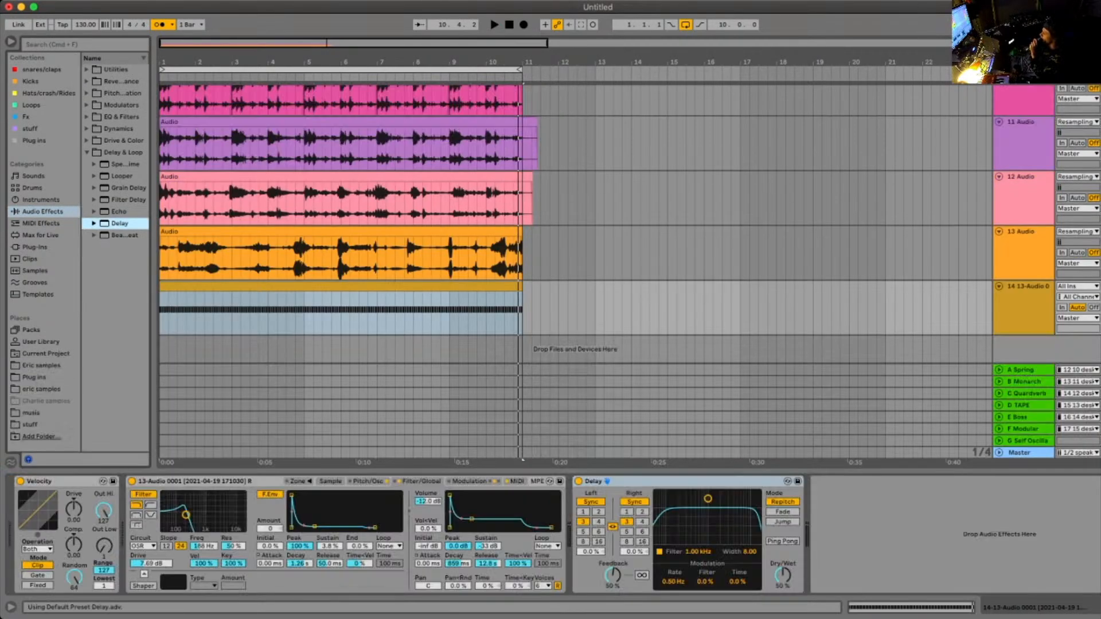
Set the Delay to unsynced time mode at 7.16 ms on both channels, with 80 % feedback and 30 % dry/wet
key("space")
left_click_drag(783, 575, 782, 590)
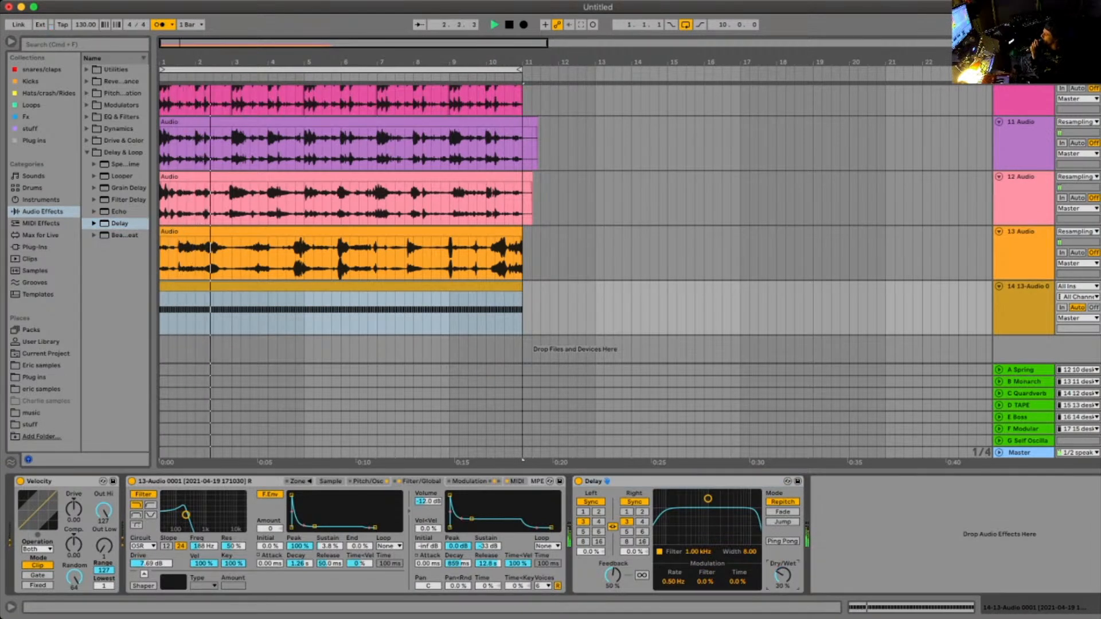
left_click(591, 502)
left_click(591, 524)
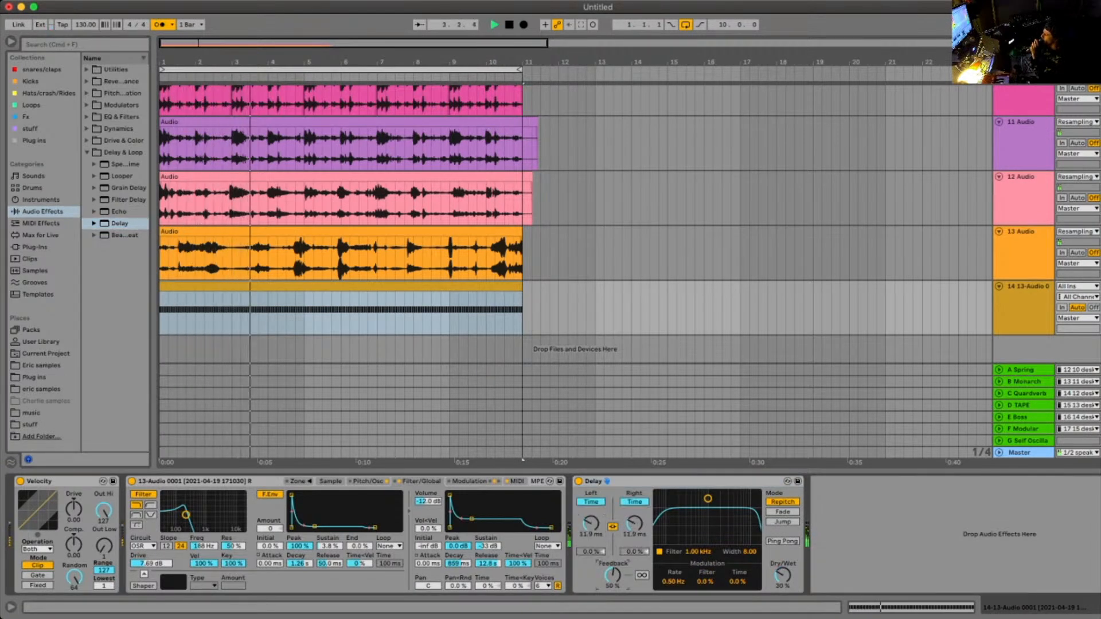
left_click_drag(590, 524, 591, 538)
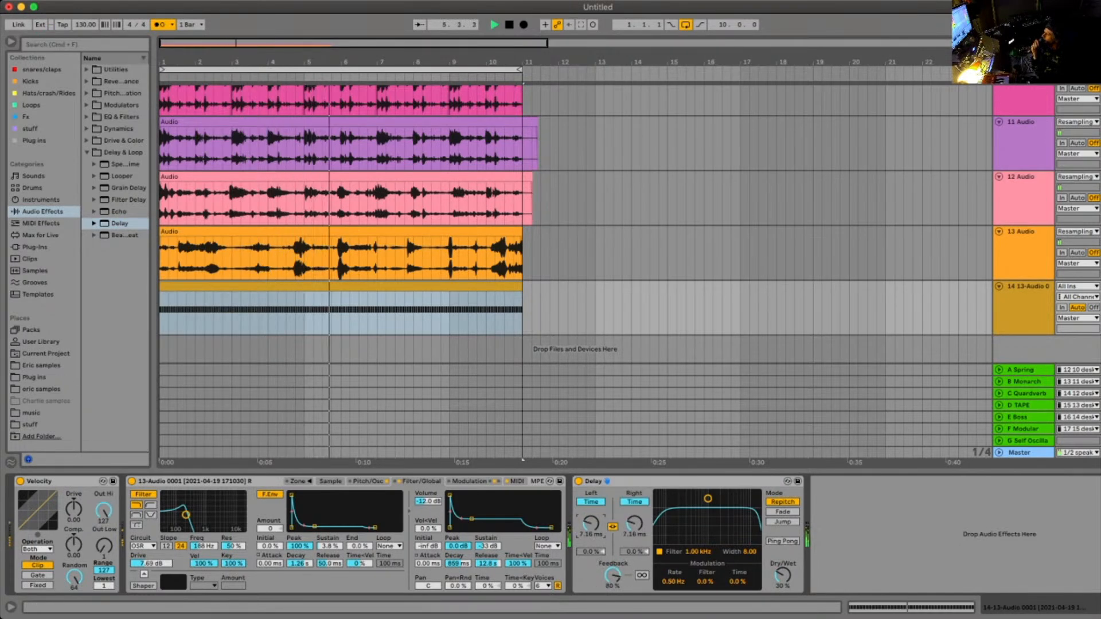
Add an LFO after the Delay, map it to the Delay's Feedback, and set it to a Random waveform at a tempo-synced rate of 1/4
left_click(121, 105)
left_click(117, 129)
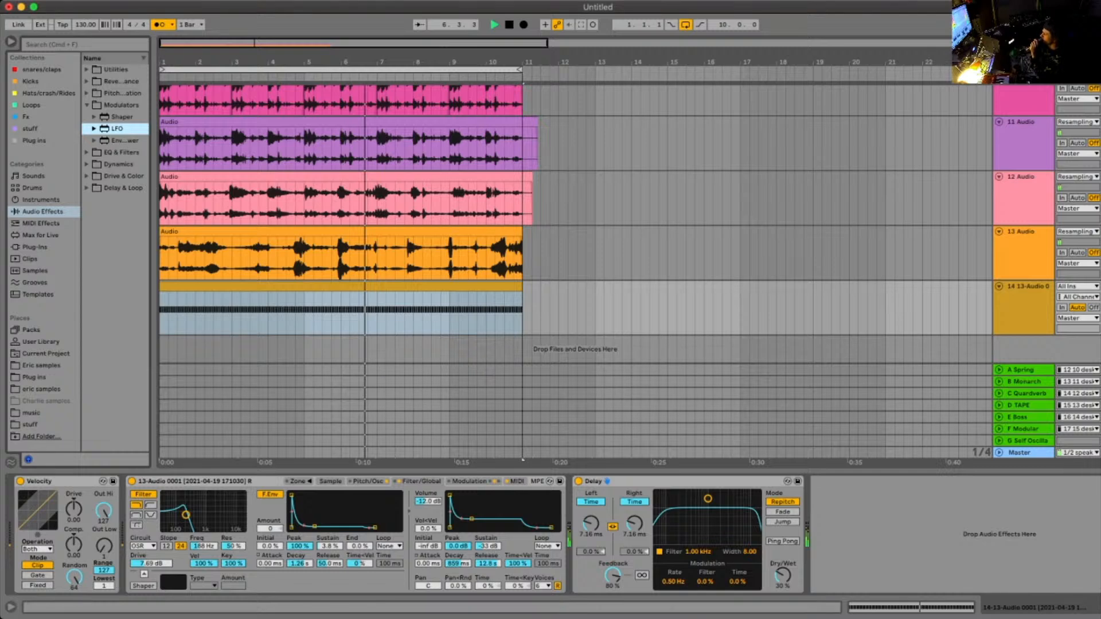
key("Return")
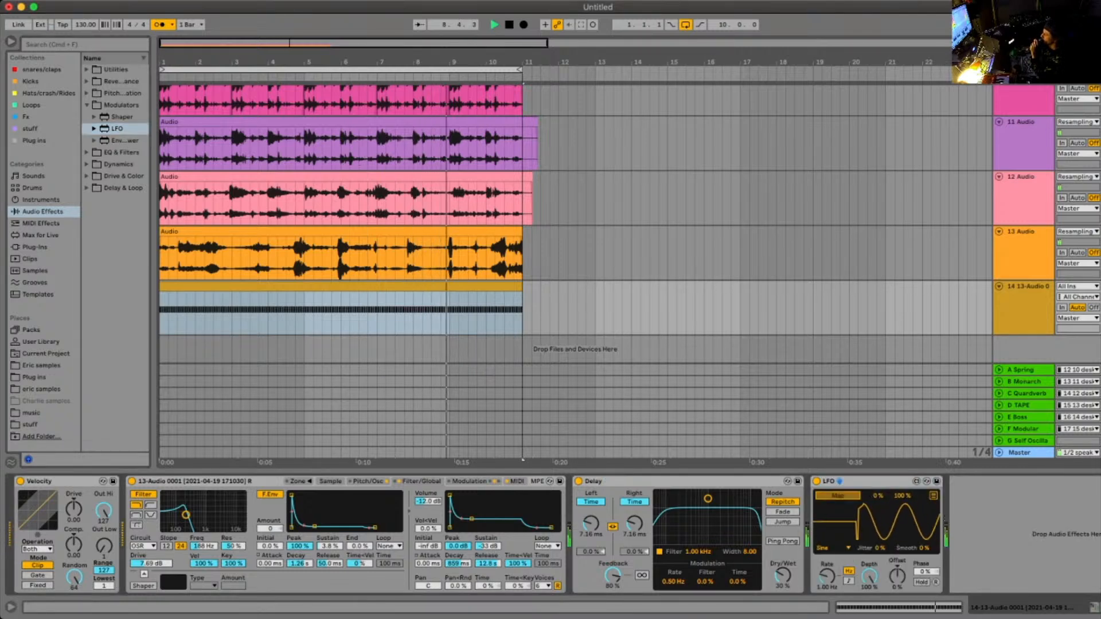
left_click(612, 575)
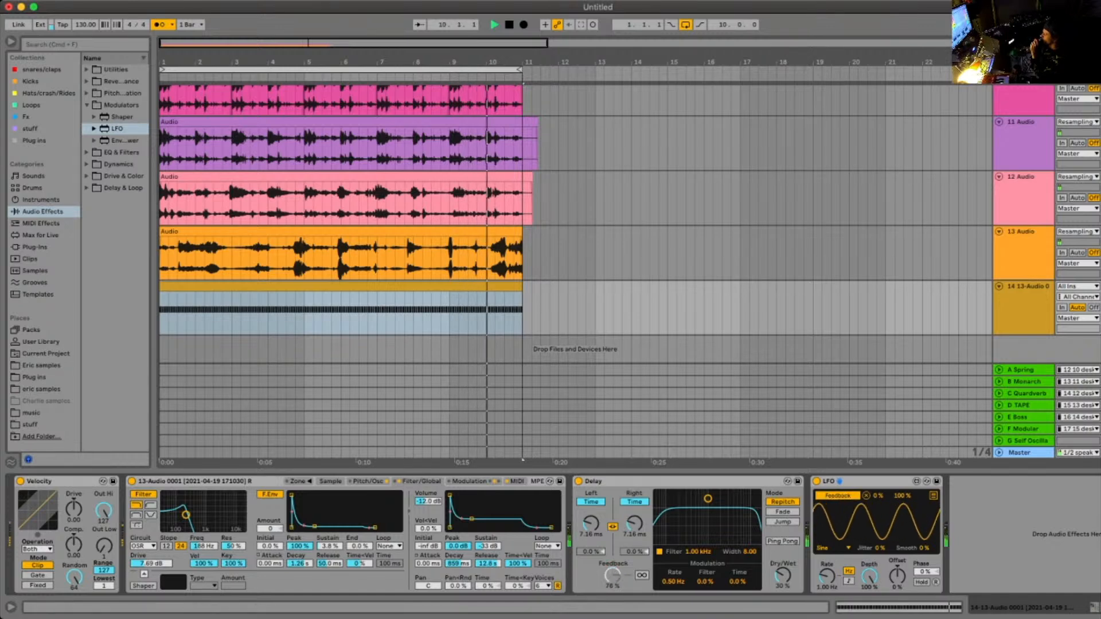
left_click(834, 548)
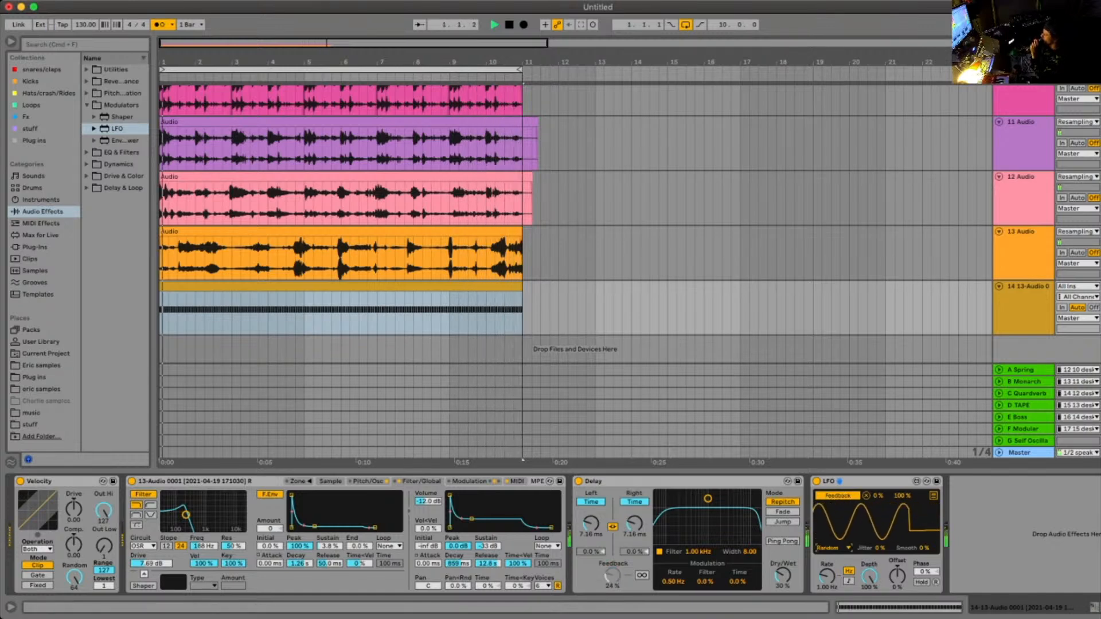
left_click(849, 582)
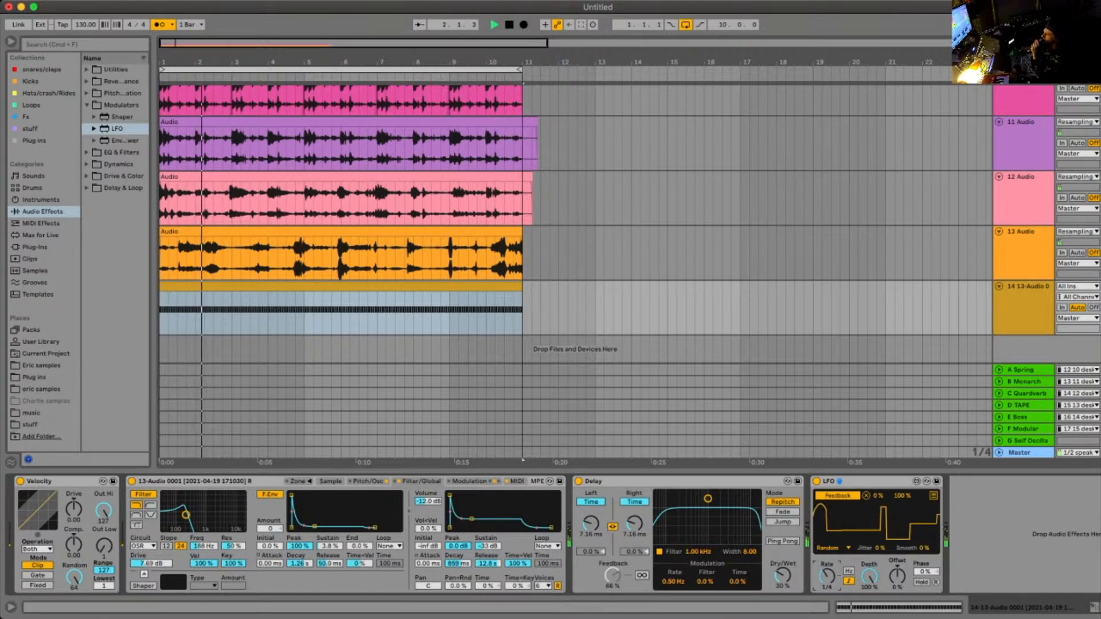
Add the Hybrid Reverb audio effect with its default preset after the LFO on track 14
left_click(122, 93)
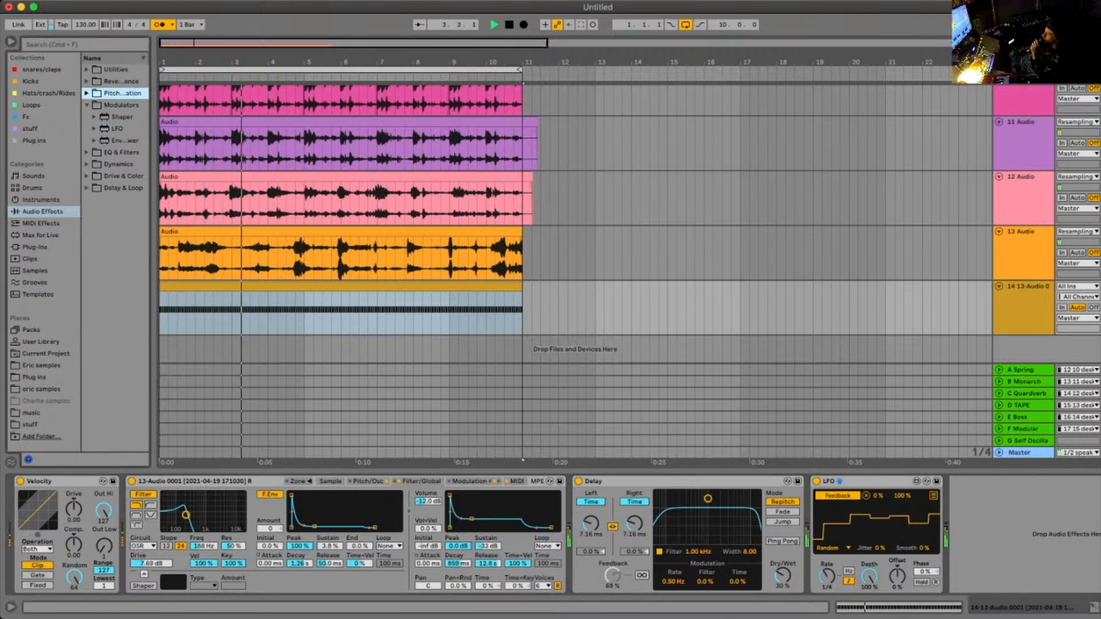
left_click(87, 82)
left_click(121, 141)
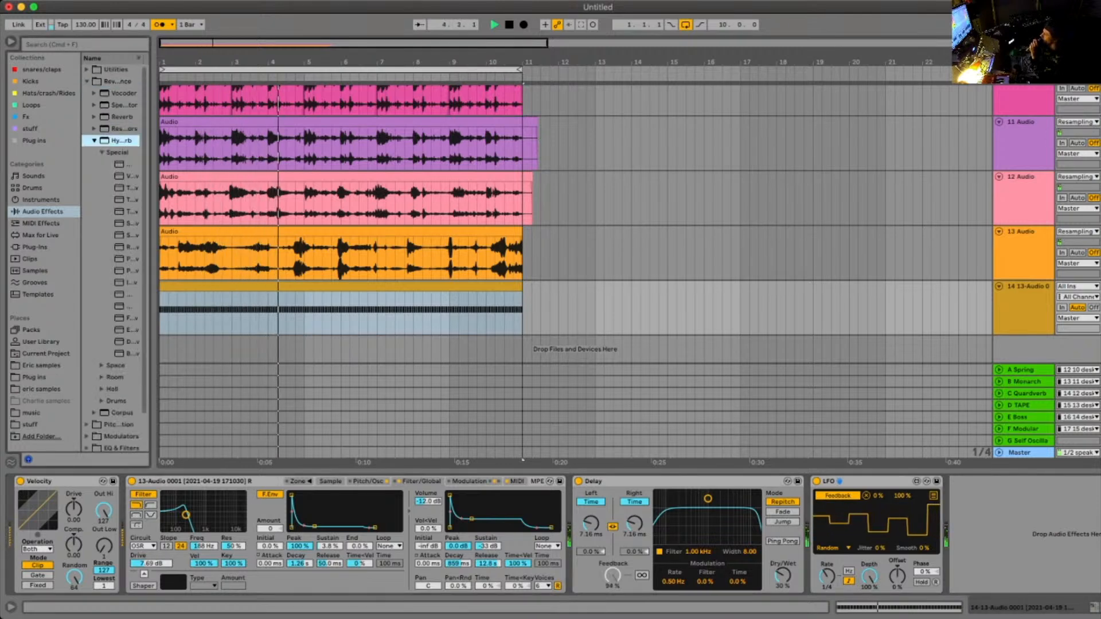
double_click(121, 140)
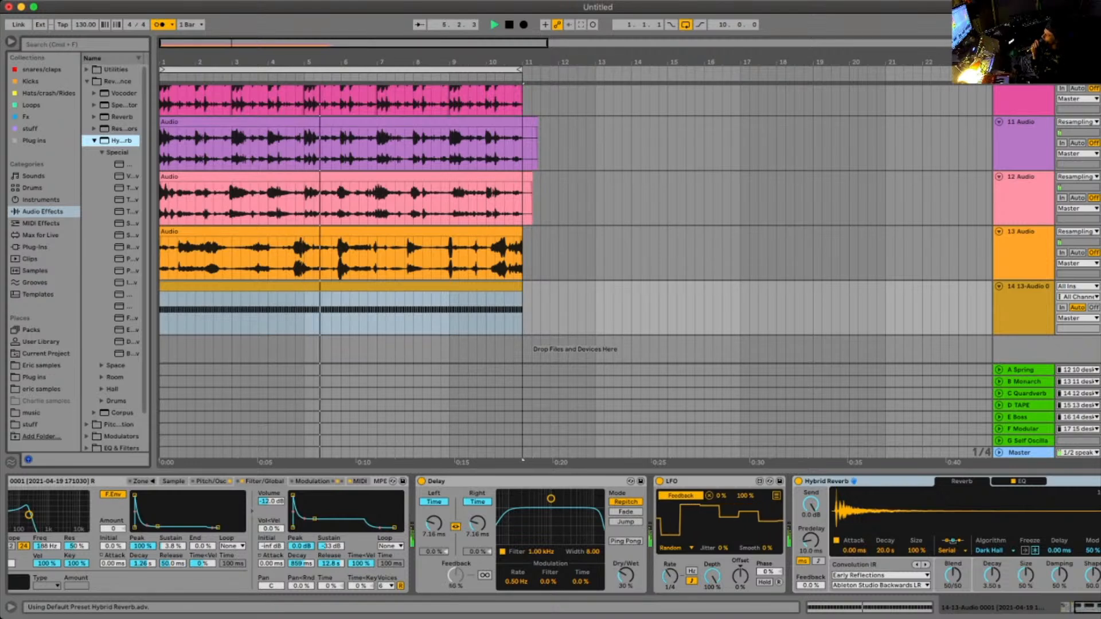
Add a second LFO after the Hybrid Reverb and map it to the reverb's Vintage setting
left_click(87, 82)
left_click(86, 105)
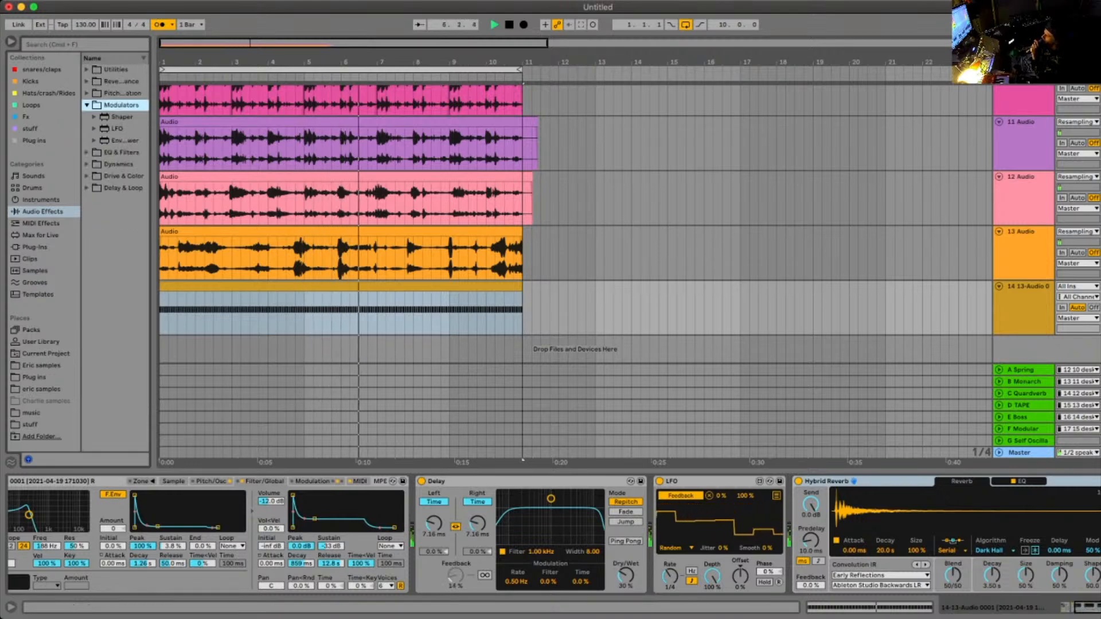
left_click(117, 128)
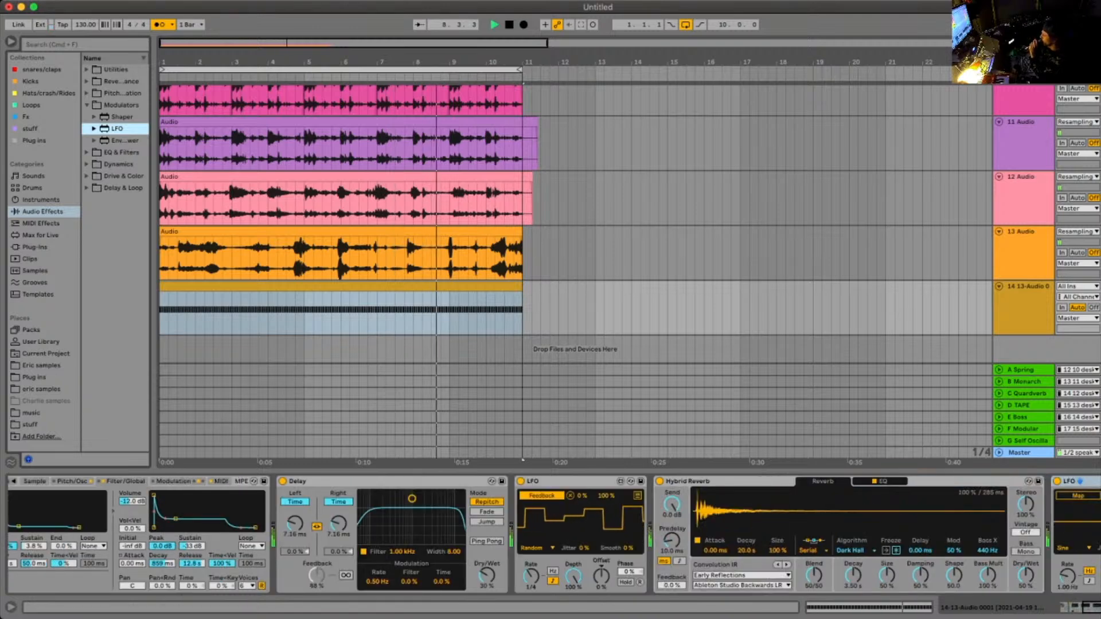
left_click(1079, 496)
left_click(1026, 532)
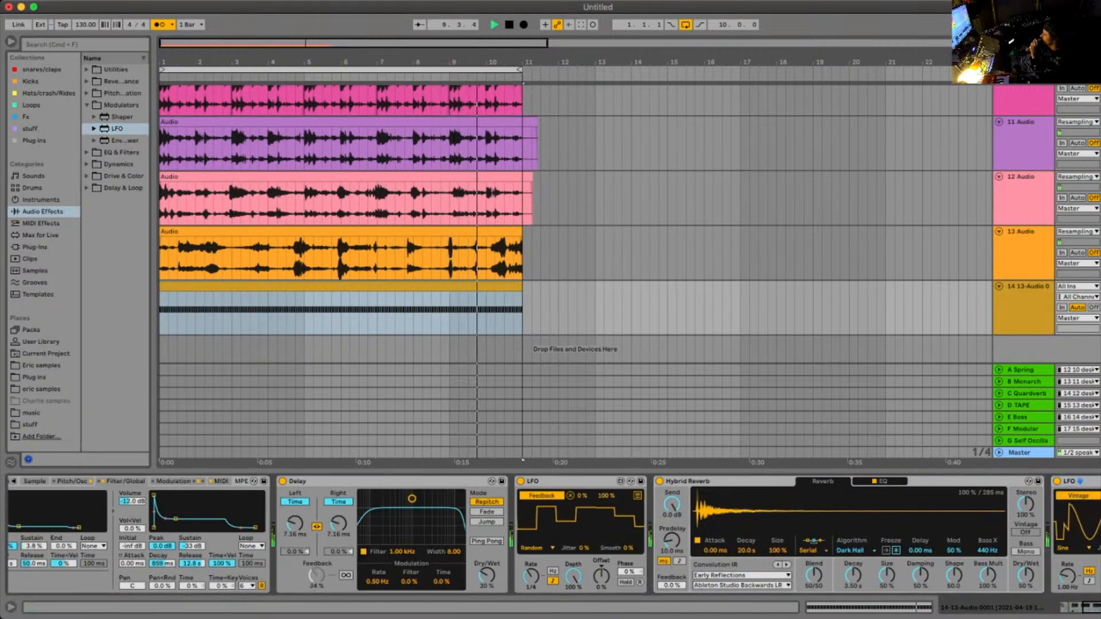
Set the second LFO to a Random waveform with a tempo-synced rate of 1/8
left_click(1072, 548)
left_click(1072, 596)
left_click(1090, 581)
left_click(1067, 577)
mouse_move(1067, 577)
left_mouse_down()
mouse_move(1068, 591)
mouse_move(1067, 572)
left_mouse_up()
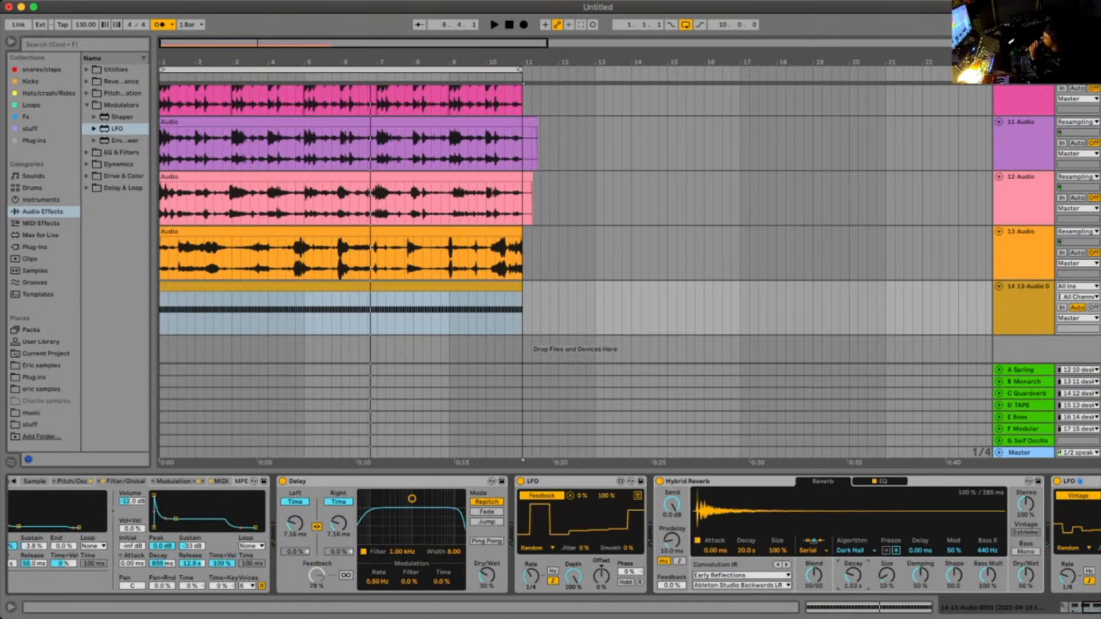
Insert an audio track below track 14 and record the resampled groove onto it from the start of the arrangement
right_click(1027, 286)
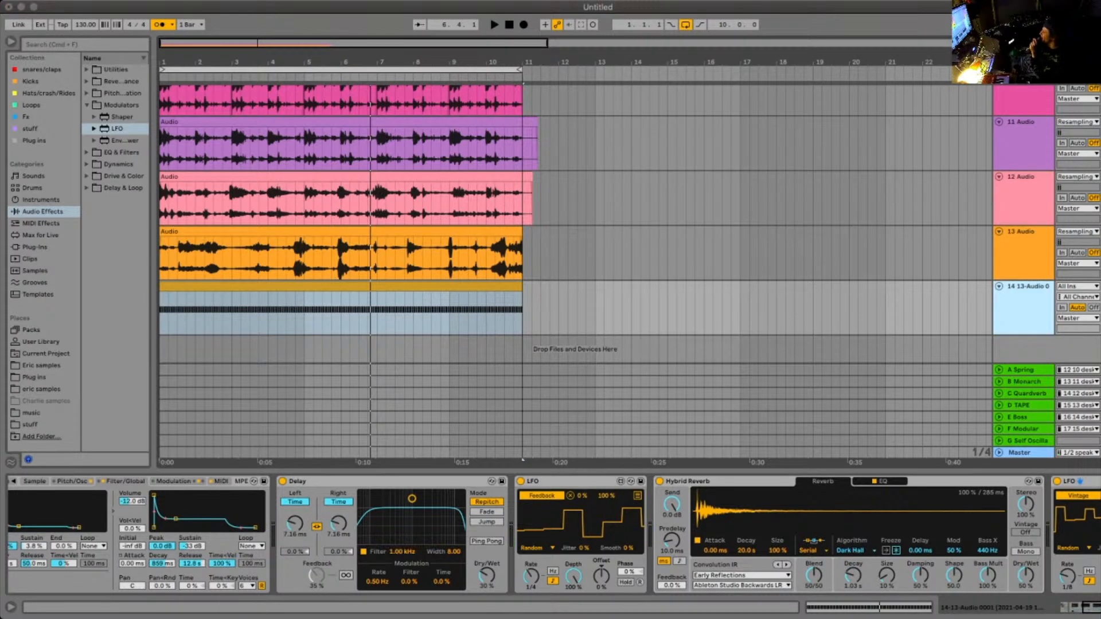
key("super+t")
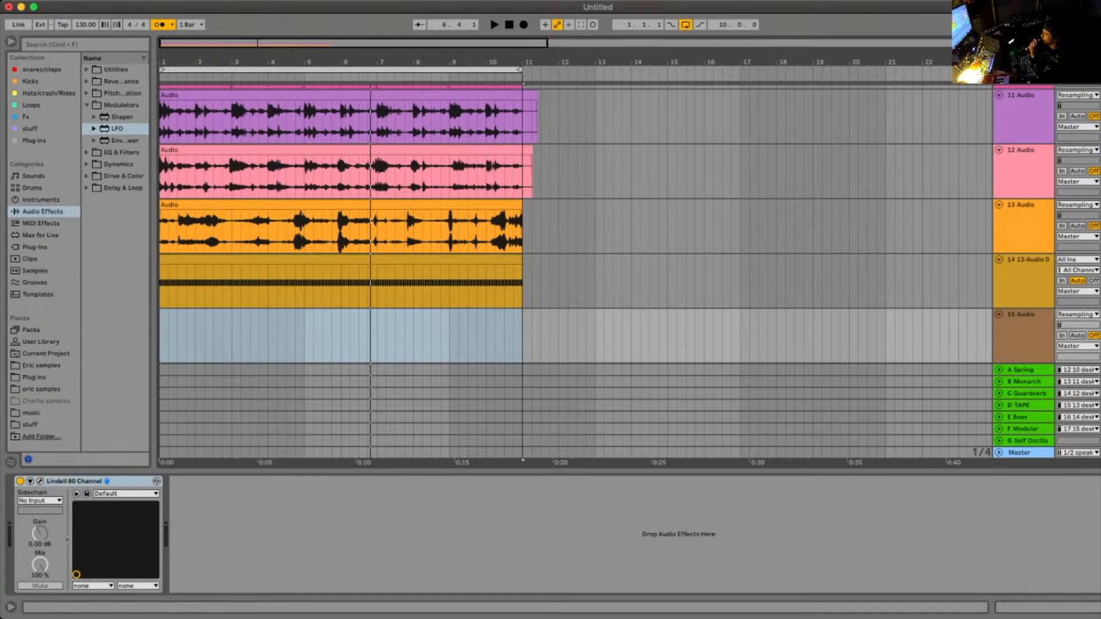
key("Home")
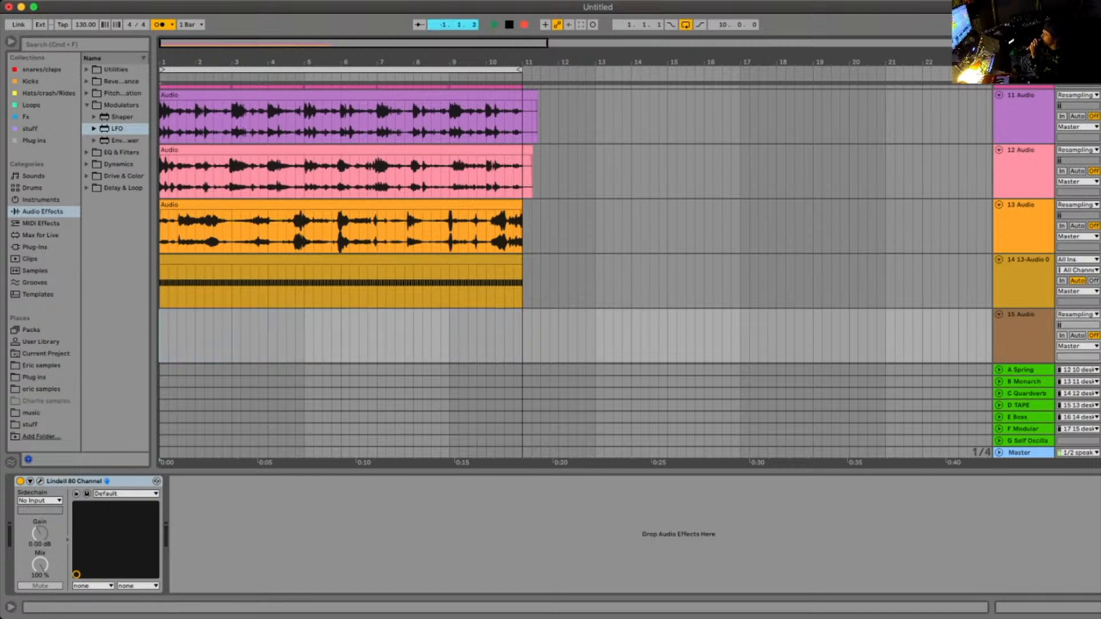
left_click(1027, 260)
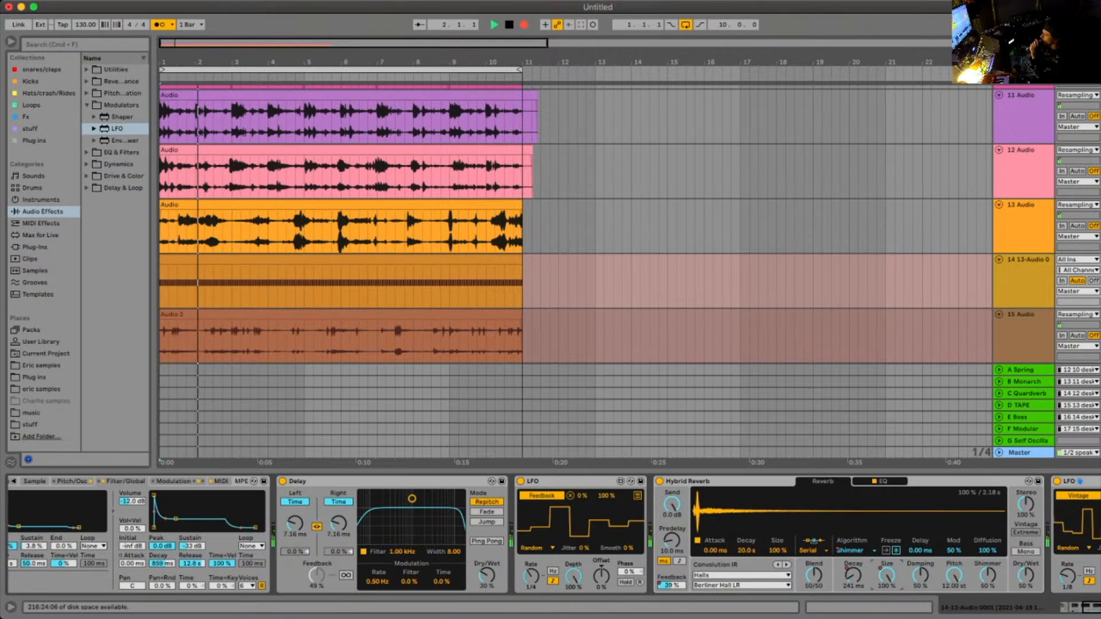
key("space")
Play back the new recording on track 15 and split out its section from 7.1.1 to 8.2.1
left_click_drag(203, 315, 160, 314)
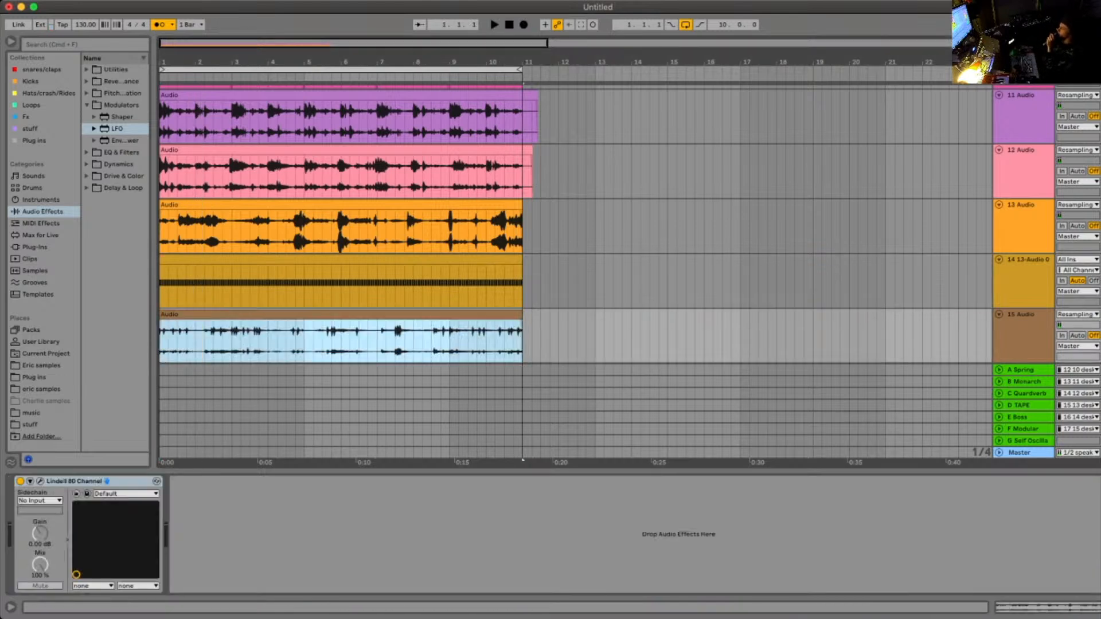
key("space")
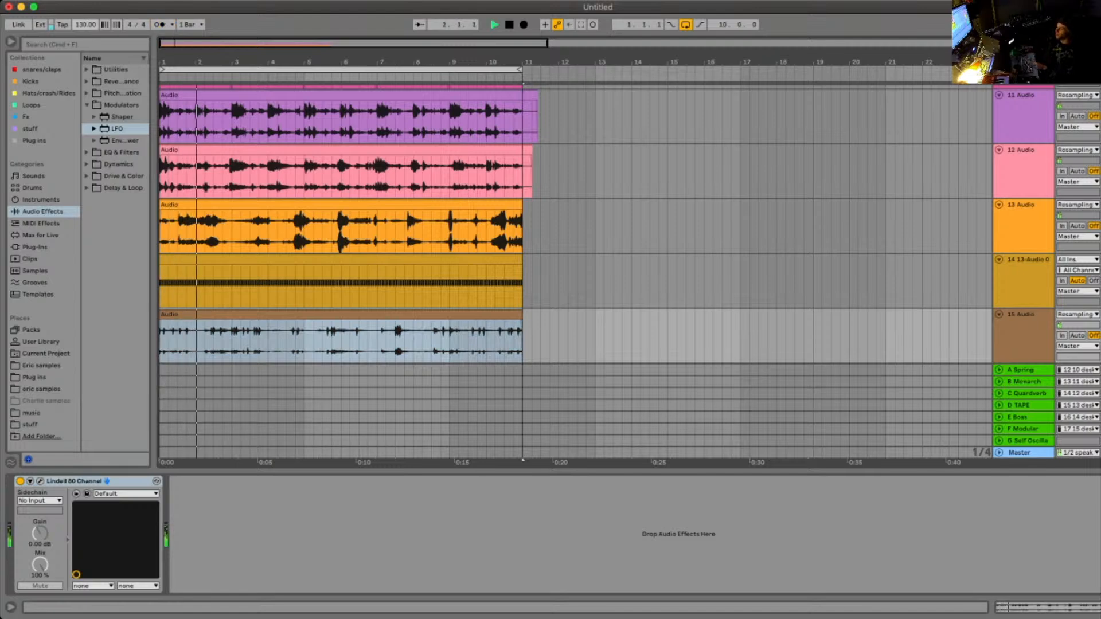
left_click_drag(222, 342, 287, 342)
left_click(376, 342)
left_click_drag(377, 342, 424, 342)
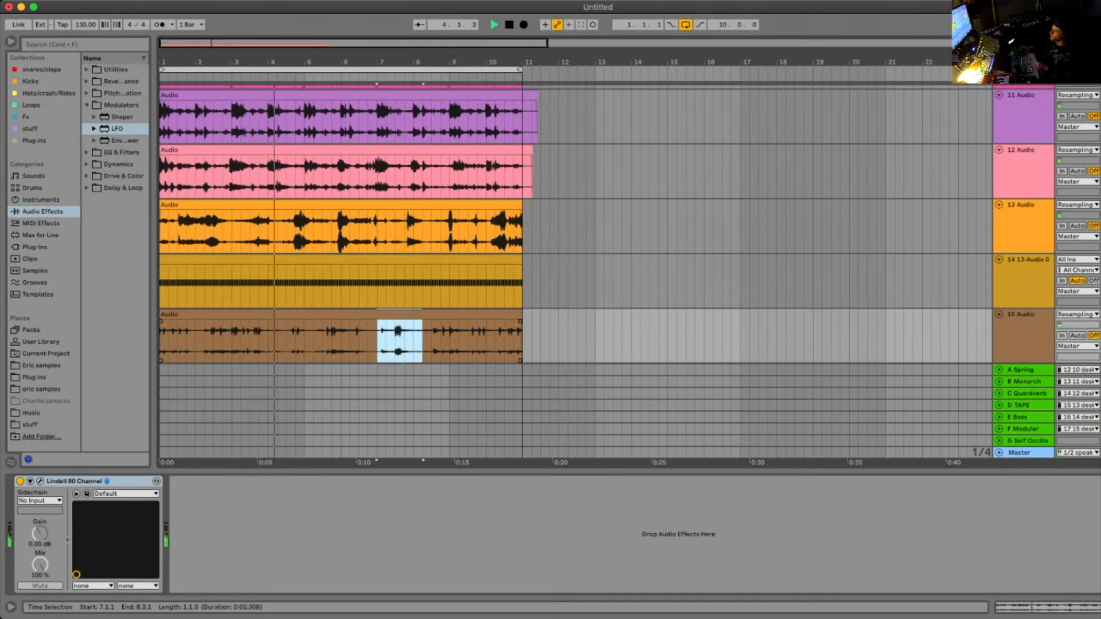
key("super+e")
Halve the split-out clip's segment tempo to 65 BPM and extend the clip's end to 8.2.3
double_click(399, 315)
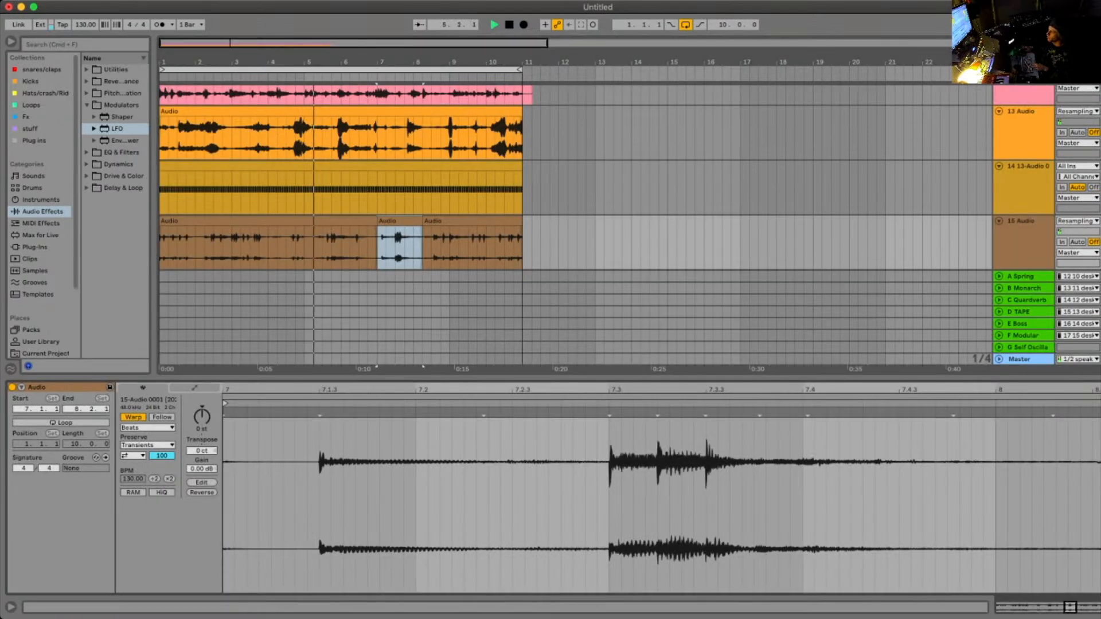
left_click(155, 479)
left_click_drag(400, 221, 427, 221)
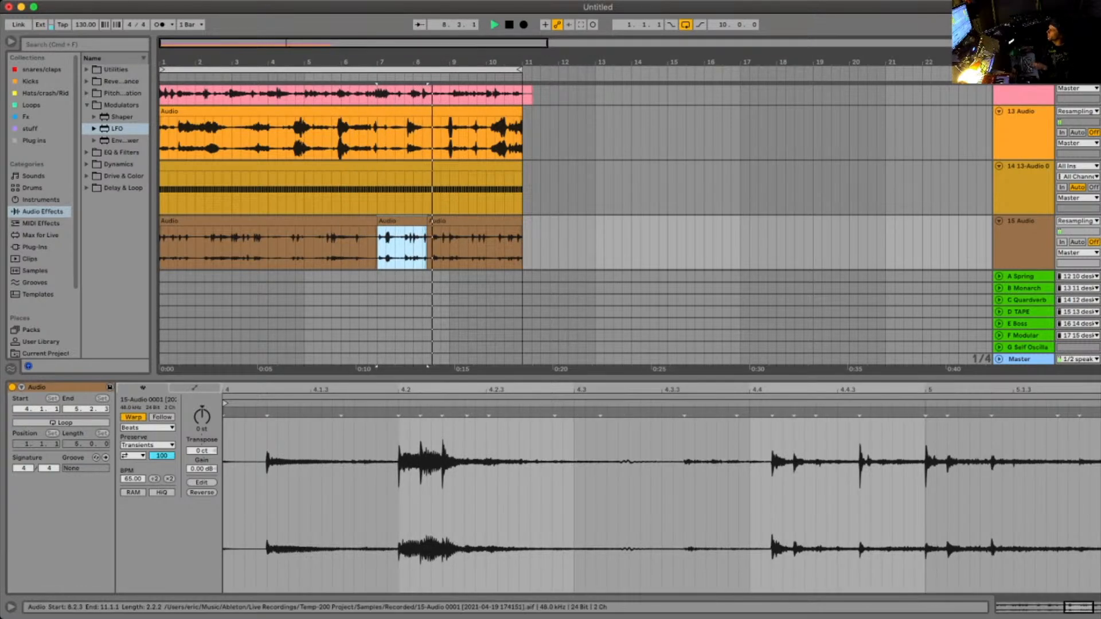
Transpose the last clip on track 15 to -14 semitones
left_click(431, 221)
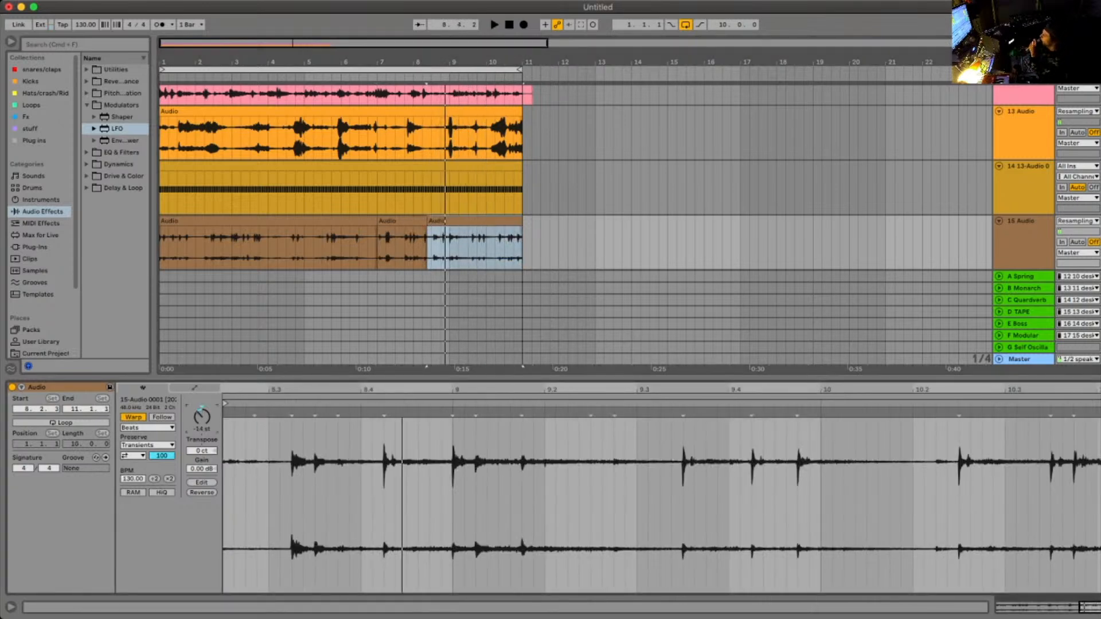
key("super+Tab")
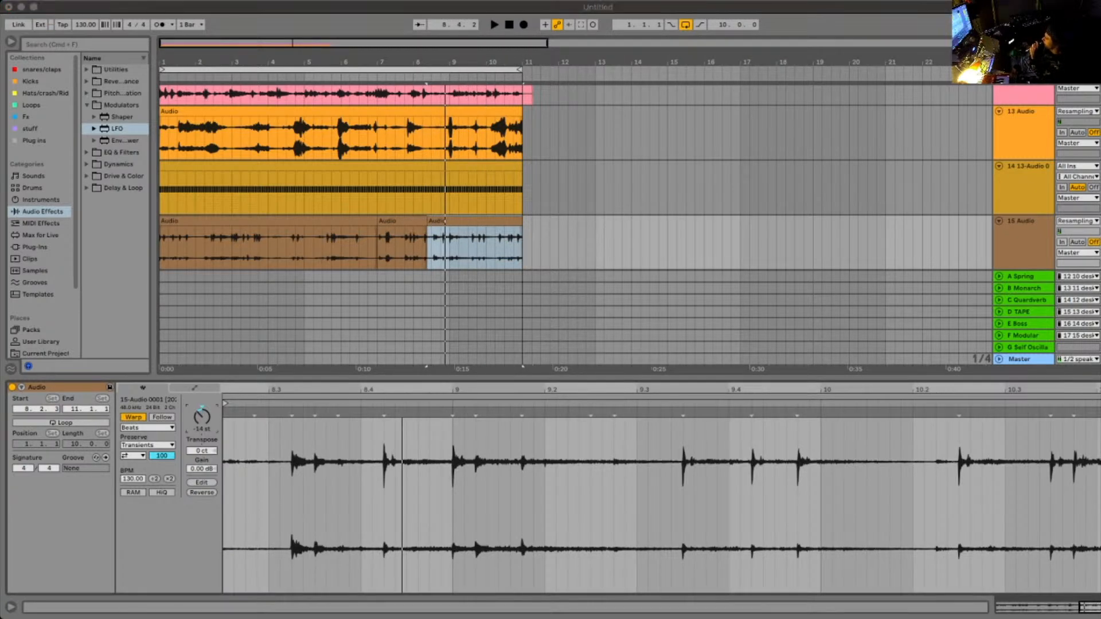